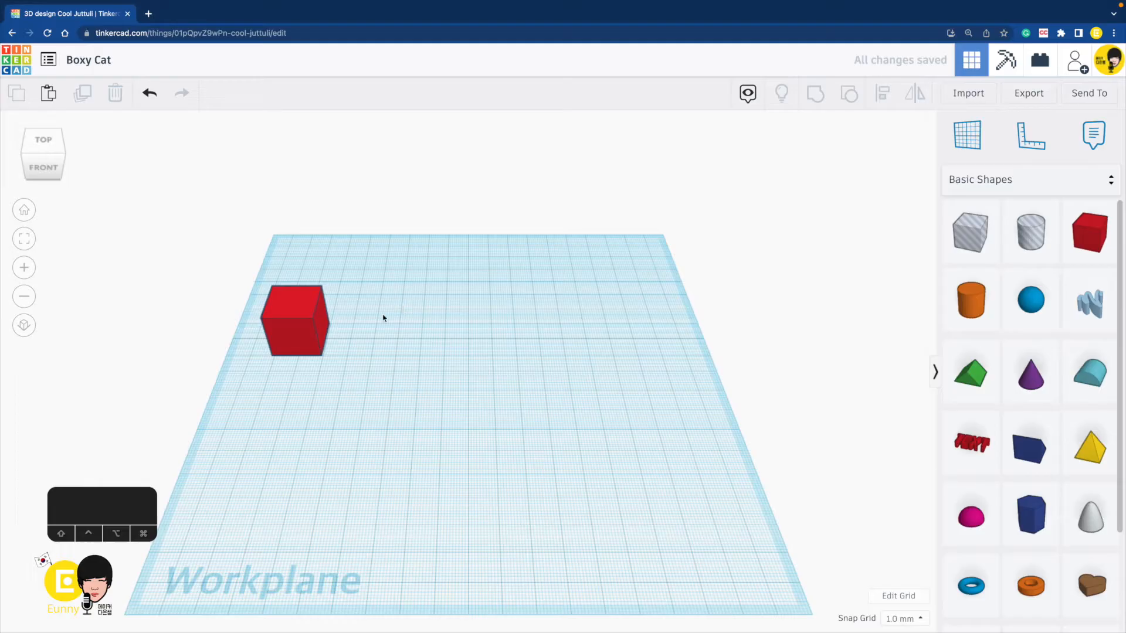
- Copy the red box, place the copy near the workplane's front centre and stretch it into a wide, flat head block
left_click(298, 337)
key("super+c")
key("super+v")
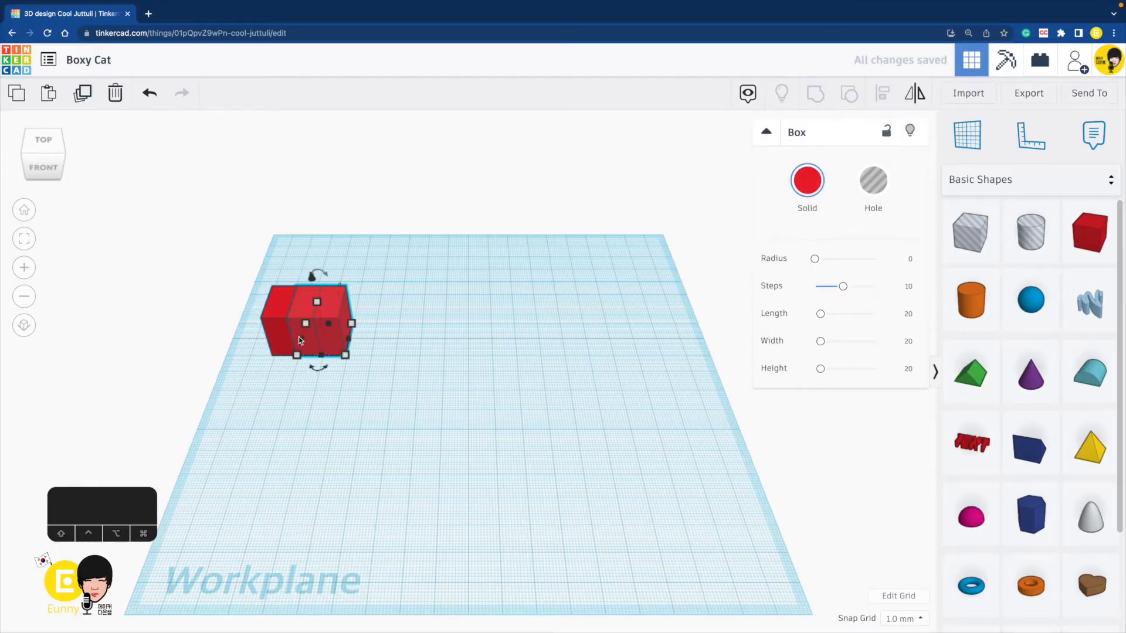
left_click_drag(326, 342, 563, 451)
left_click(609, 302)
- Duplicate the original box, turn the copy diagonally and place it on the head block's rear left corner as an ear
right_click_drag(610, 274, 610, 329)
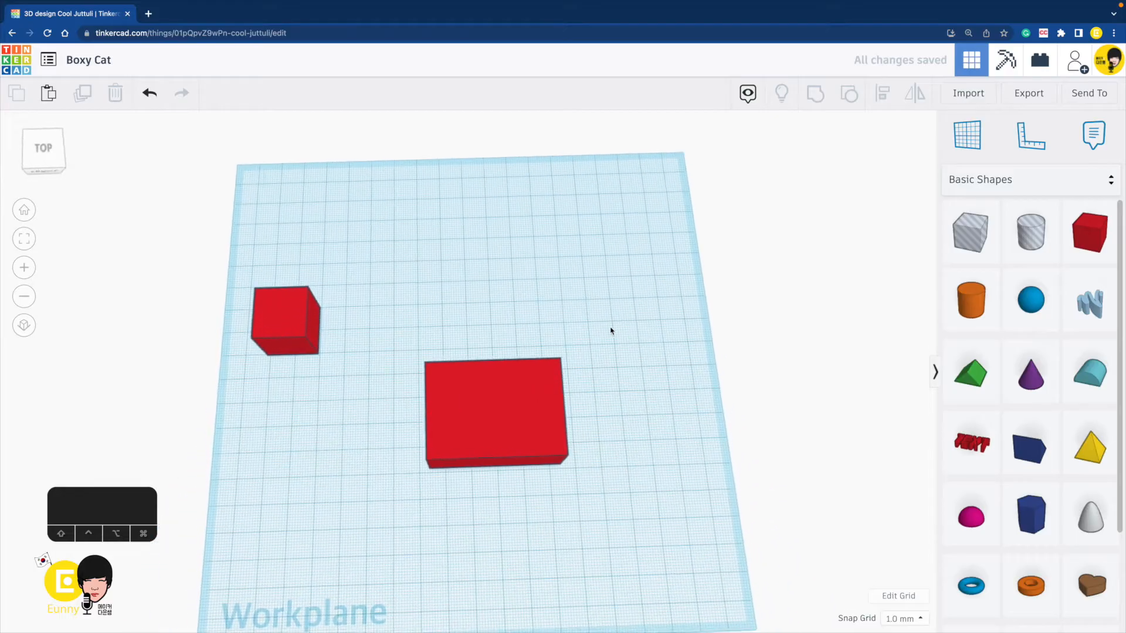
left_click(287, 319)
key("super+d")
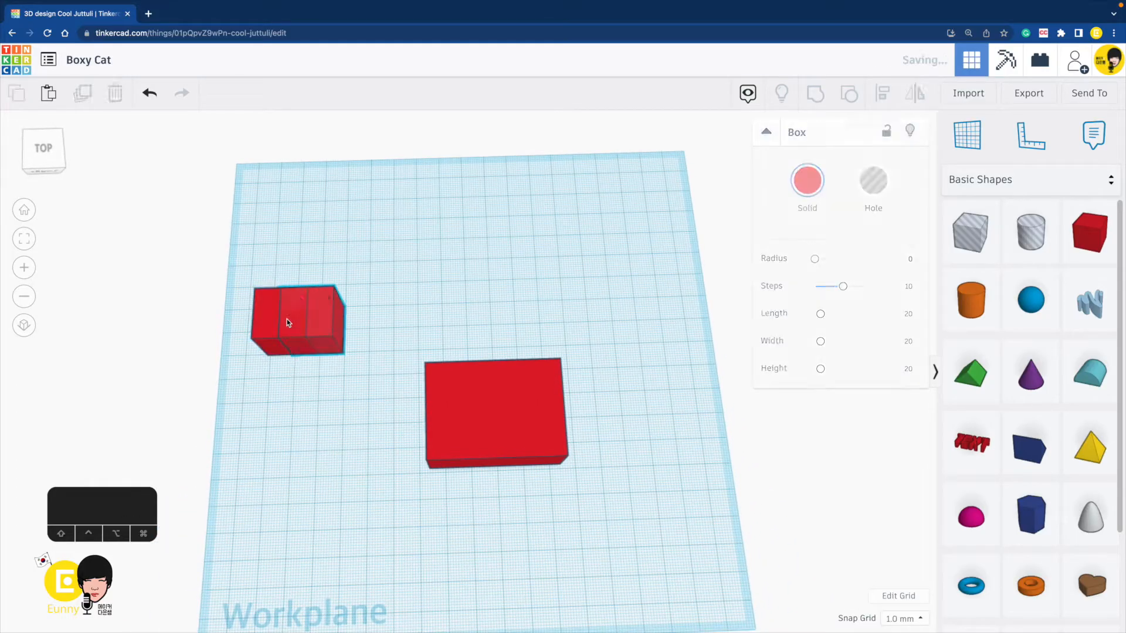
left_click_drag(294, 314, 409, 373)
left_click(539, 342)
left_click_drag(454, 334, 466, 373)
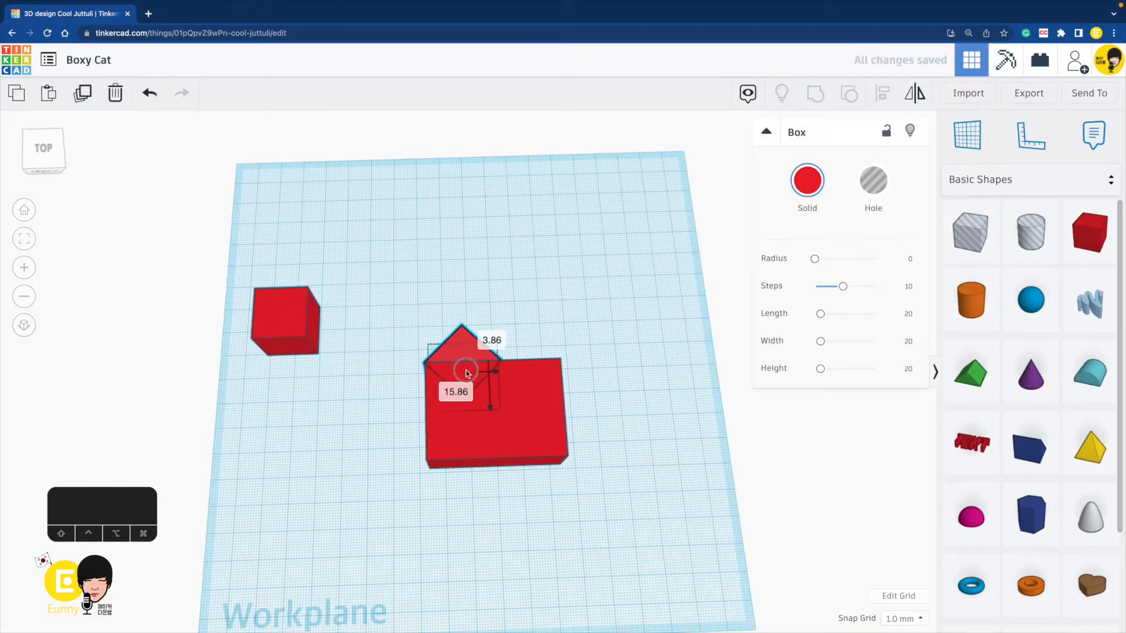
left_click(518, 330)
- Duplicate the ear and shift the copy straight across to the head block's rear right corner
right_click_drag(563, 312, 451, 361)
left_click(468, 333)
key("super+d")
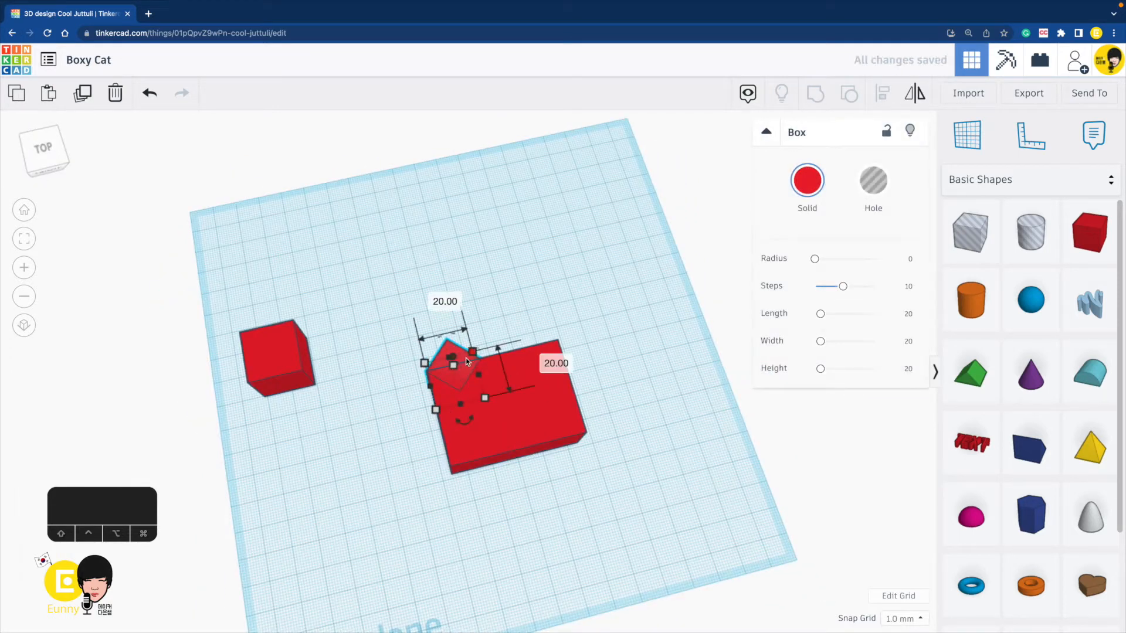
key("super+z")
left_click_drag(472, 357, 551, 349, "shift")
left_click(620, 381)
- Group the head block with both ears and move the grouped head toward the back of the workplane
right_click_drag(621, 382, 592, 381)
left_click_drag(592, 382, 403, 329)
left_click(816, 93)
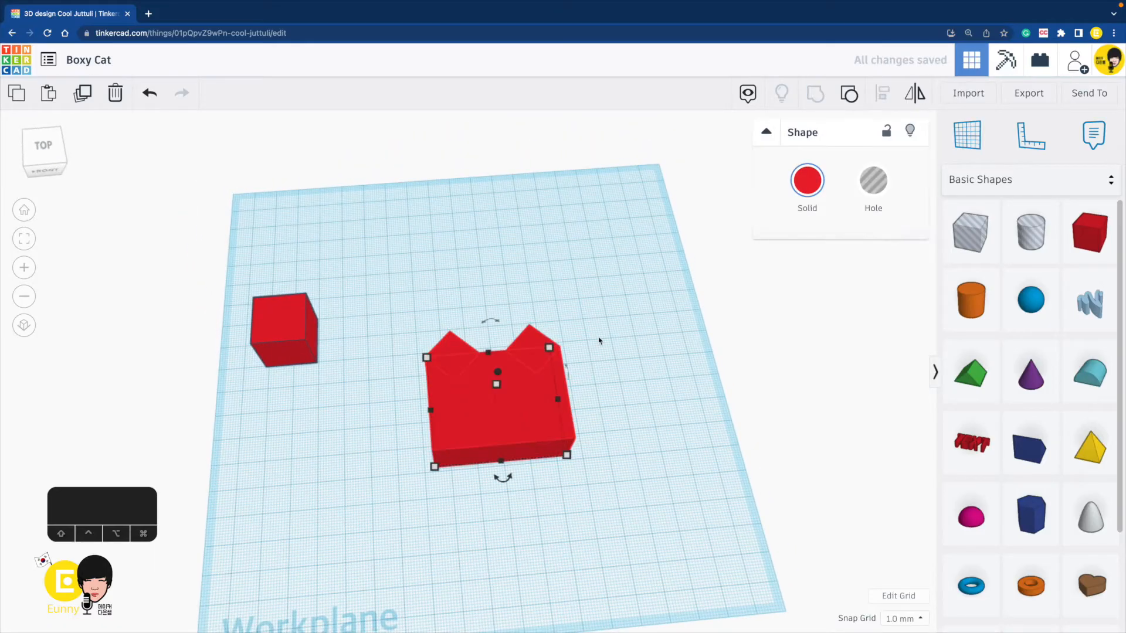
left_click(598, 339)
right_click_drag(598, 339, 595, 366)
left_click(497, 359)
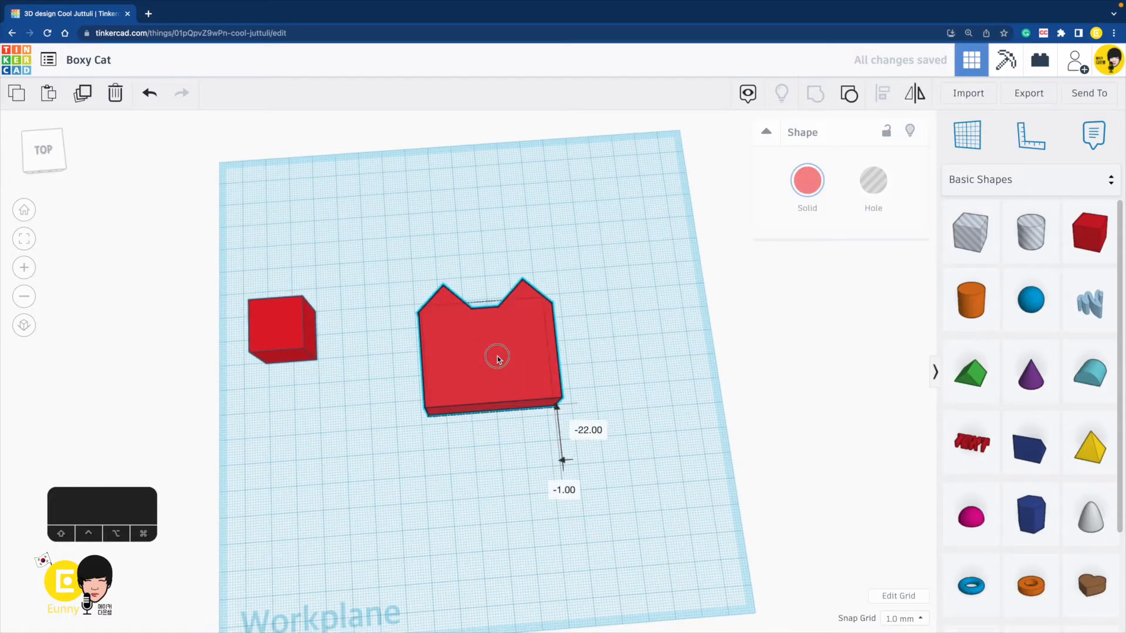
left_click(590, 319)
- Copy the original box as a hole and shrink it to about 4 by 14 mm over the face's left half
left_click(279, 333)
key("super+v")
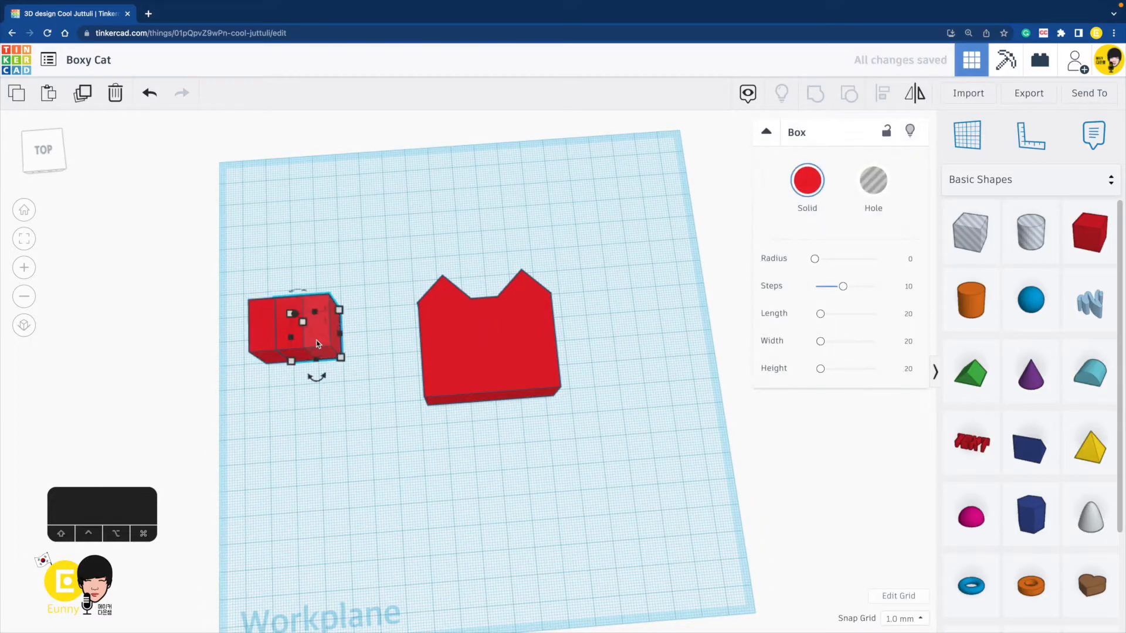
left_click_drag(315, 340, 644, 343)
left_click(872, 182)
left_click(623, 397)
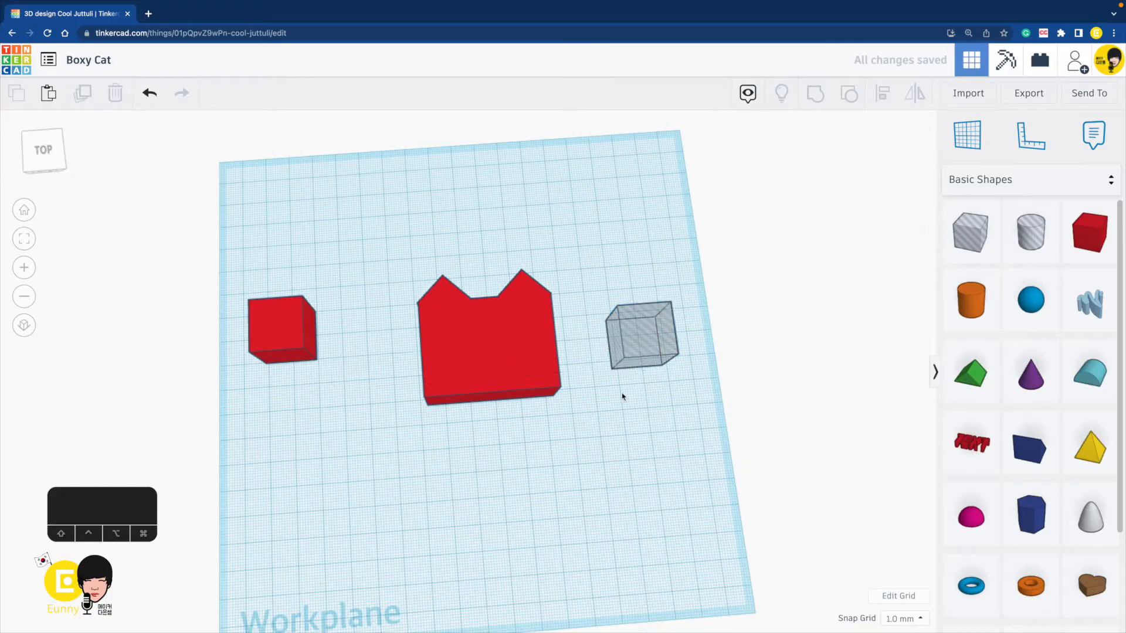
left_click(611, 371)
left_click_drag(612, 370, 463, 351)
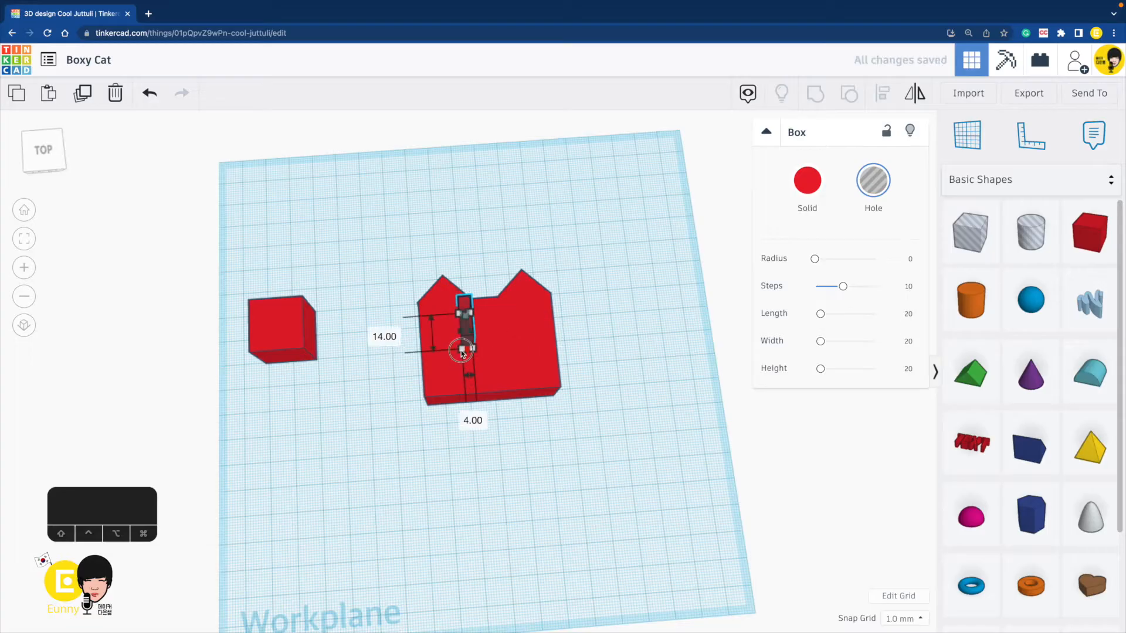
- Adjust the narrow hole into a left eye about 4 by 11 mm on the cat's face
left_click(483, 270)
scroll(483, 269, "up", 3)
right_click_drag(483, 270, 469, 270)
left_click(468, 280)
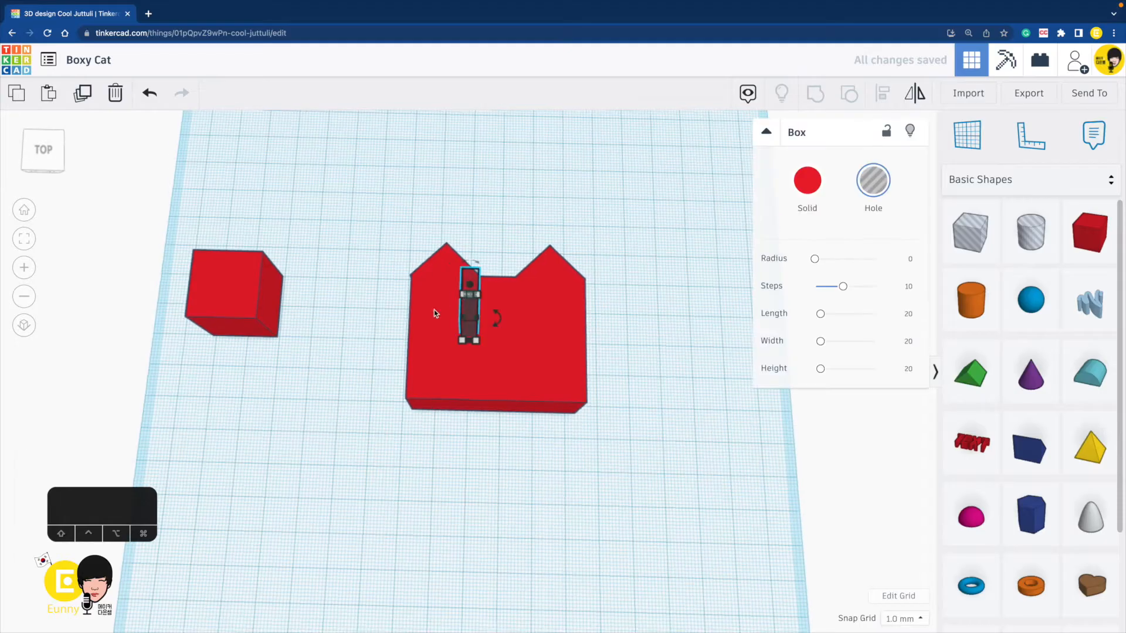
right_click_drag(433, 311, 467, 249)
left_click_drag(442, 231, 444, 234)
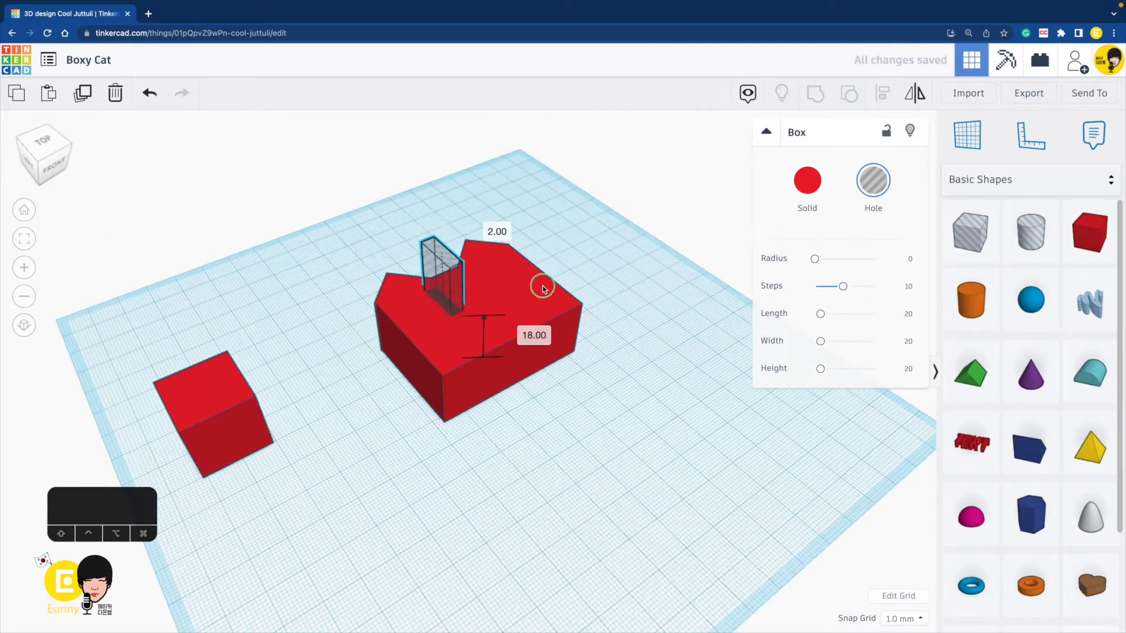
right_click_drag(542, 288, 445, 338)
left_click_drag(455, 291, 456, 302)
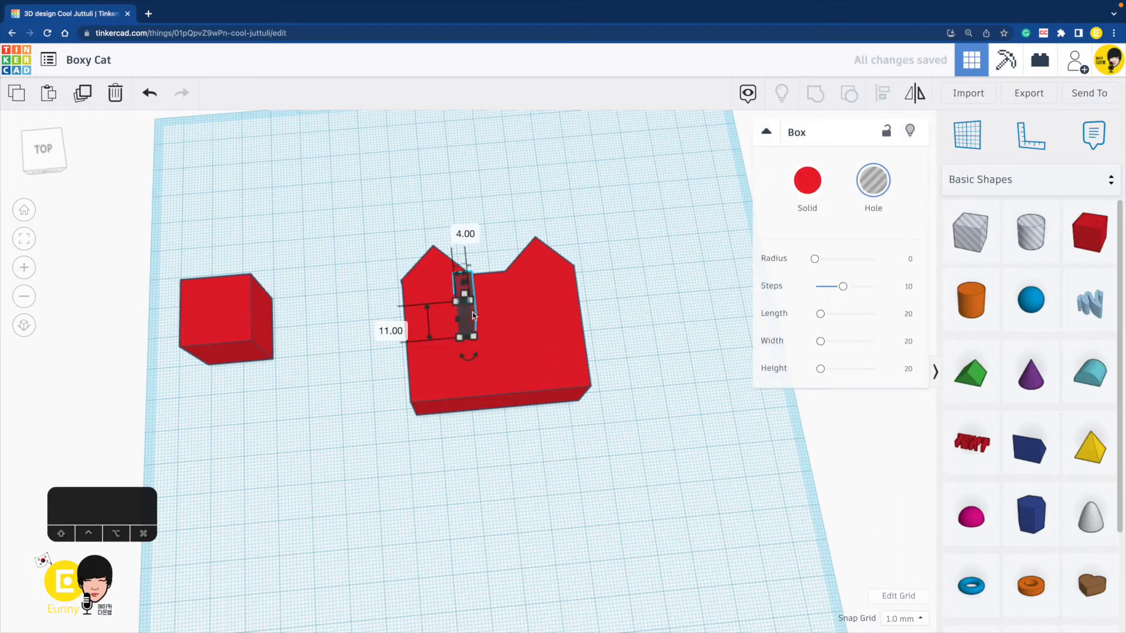
- Duplicate the left eye hole and shift the copy sideways to form the right eye
key("super+v")
key("Right")
key("Right")
key("Right")
key("Right")
key("Right")
key("Right")
key("Right")
key("Right")
key("Right")
key("Right")
key("Right")
key("Right")
key("Right")
key("Right")
key("Right")
key("Right")
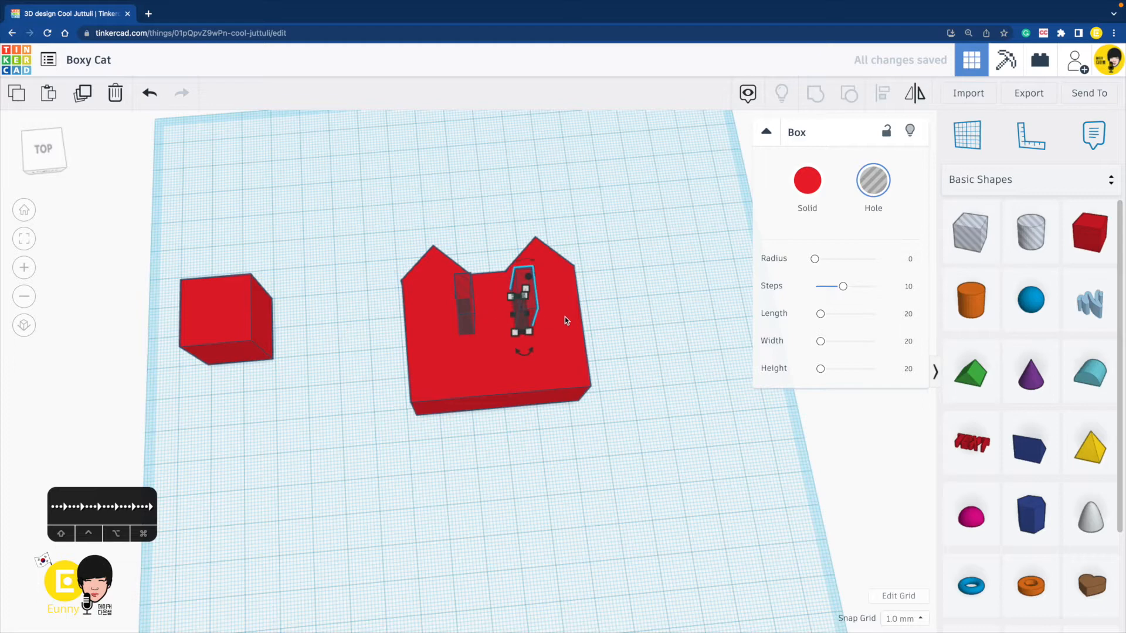
right_click_drag(564, 317, 491, 314)
left_click(638, 353)
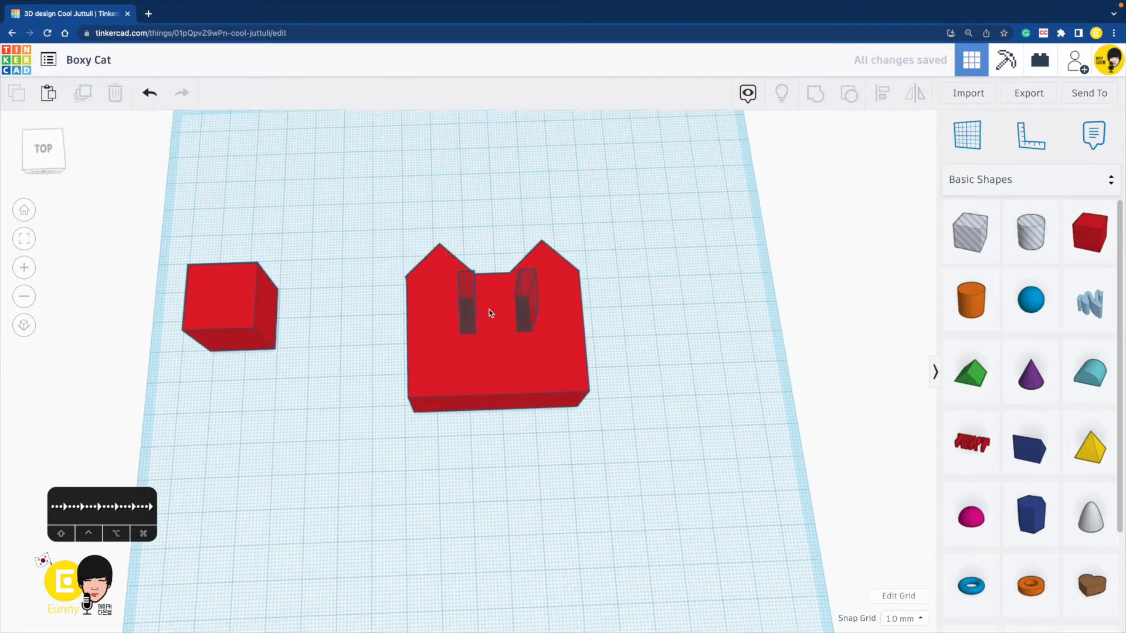
- Duplicate the left eye hole, turn the copy horizontal and place it on the left cheek as a whisker
left_click(468, 311)
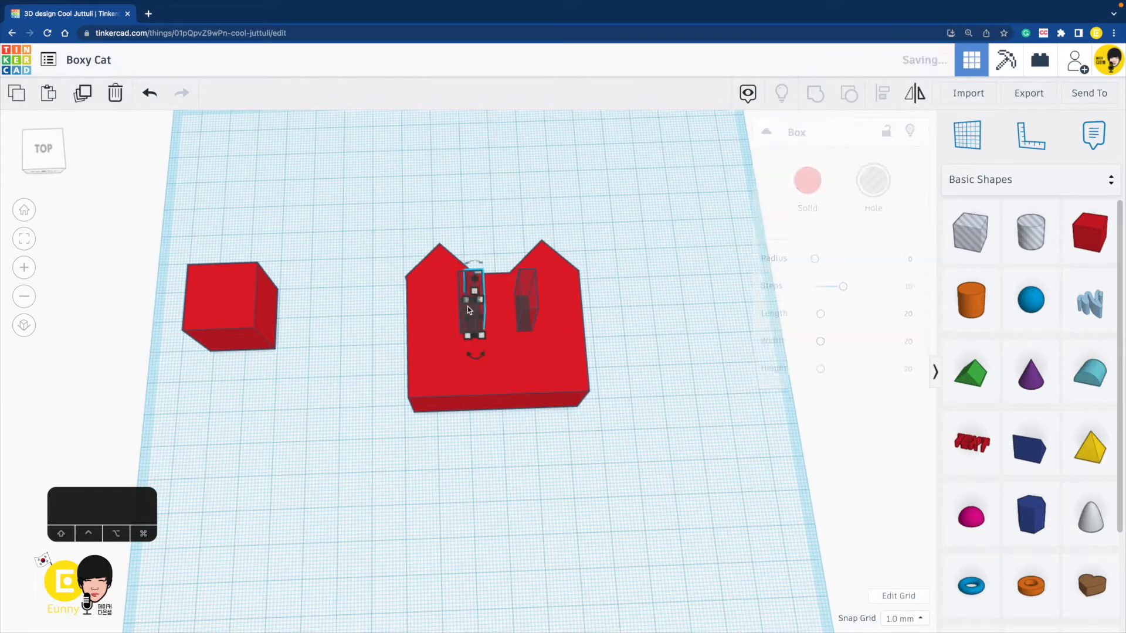
left_click_drag(474, 354, 480, 356)
right_click_drag(466, 359, 527, 344)
left_click_drag(471, 344, 419, 335)
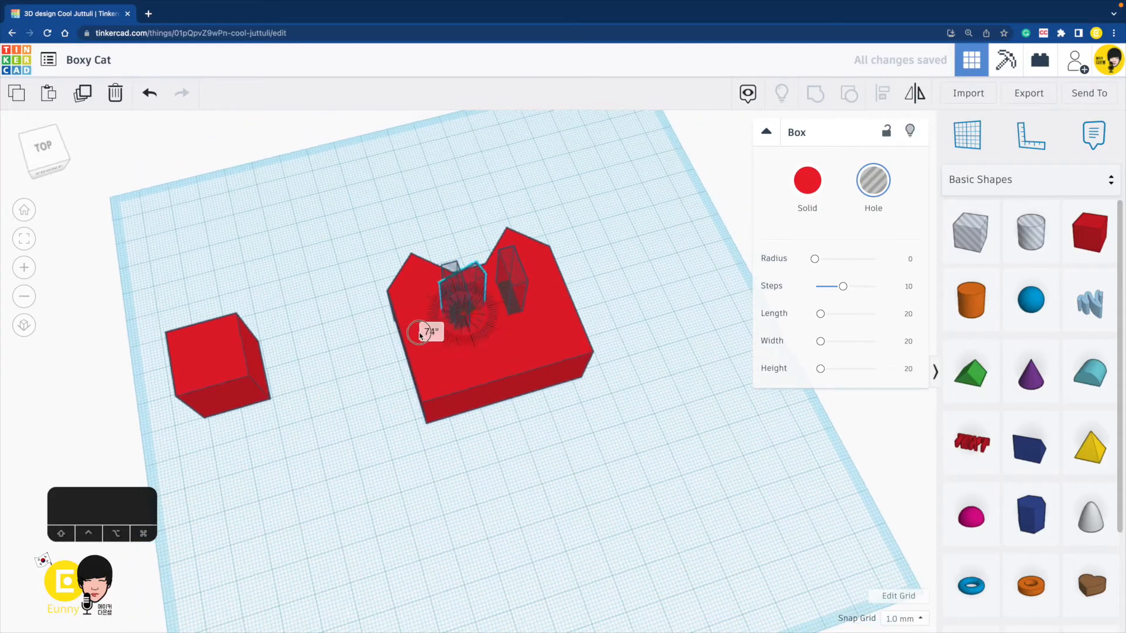
left_click(631, 313)
right_click_drag(589, 329, 510, 331)
left_click_drag(480, 317, 442, 364)
left_click(382, 389)
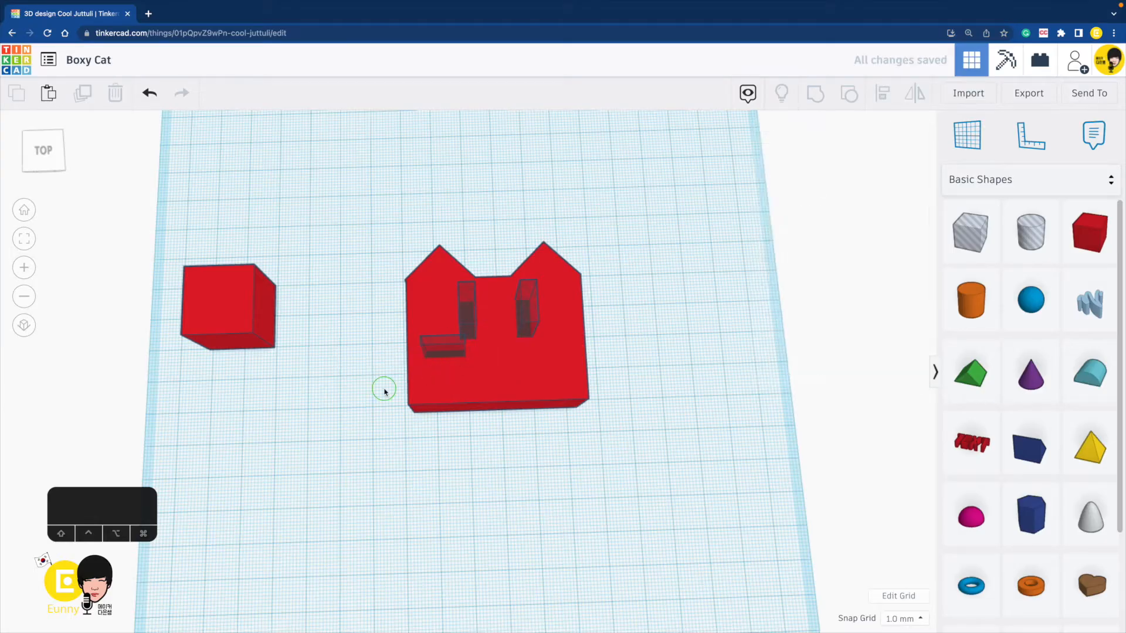
- Make the left whisker a pair of thin parallel holes and group the two
mouse_move(382, 389)
right_mouse_down()
mouse_move(636, 315)
mouse_move(563, 314)
mouse_move(384, 377)
right_mouse_up()
scroll(446, 360, "up", 5)
left_click(422, 319)
scroll(436, 340, "down", 4)
mouse_move(436, 340)
right_mouse_down()
mouse_move(586, 349)
mouse_move(419, 337)
right_mouse_up()
left_click(410, 288, "shift")
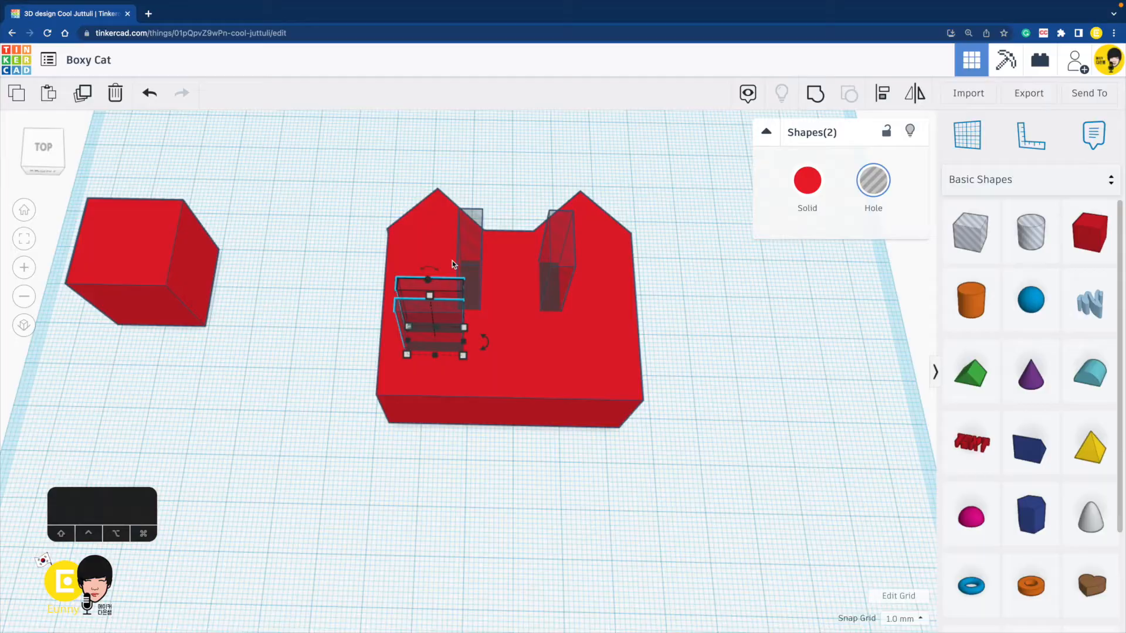
left_click(817, 93)
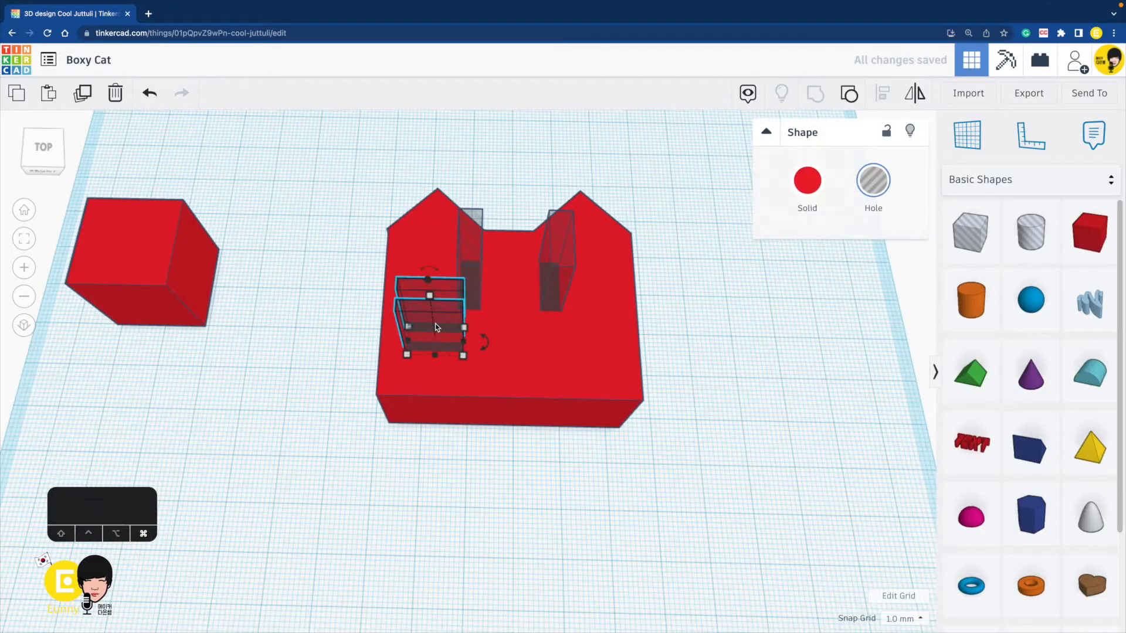
- Duplicate the left whisker pair and move the copy about 29 mm straight across to the right cheek
key("super+d")
left_click_drag(435, 327, 594, 326, "shift")
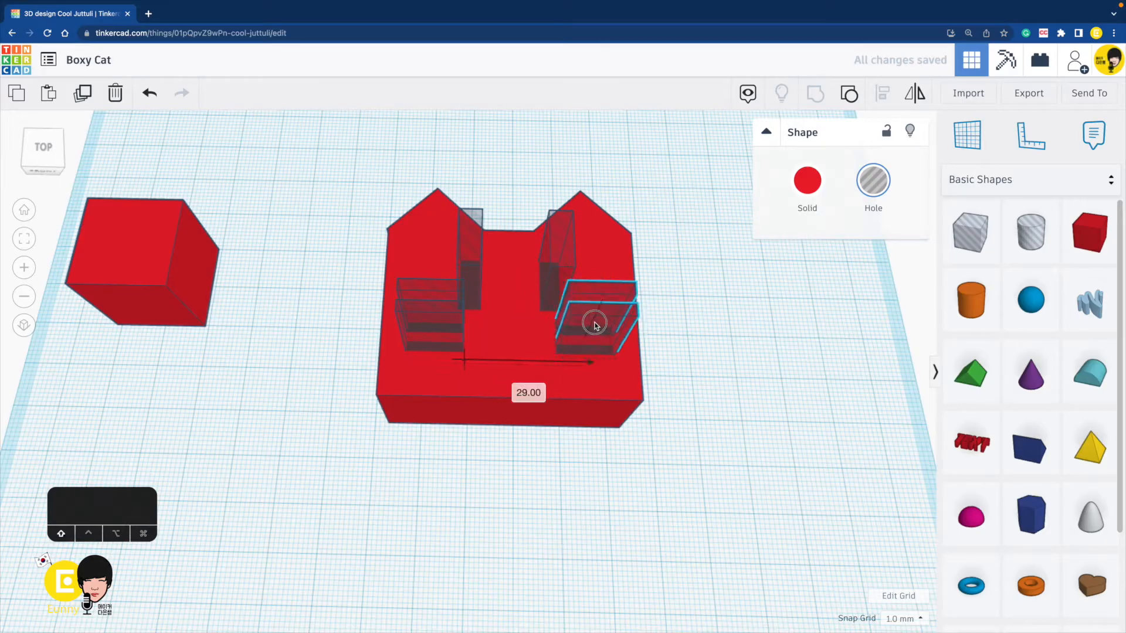
left_click(702, 313)
- Shorten both eye holes together to a length of about 9 mm
right_click_drag(702, 313, 703, 371)
left_click(462, 300)
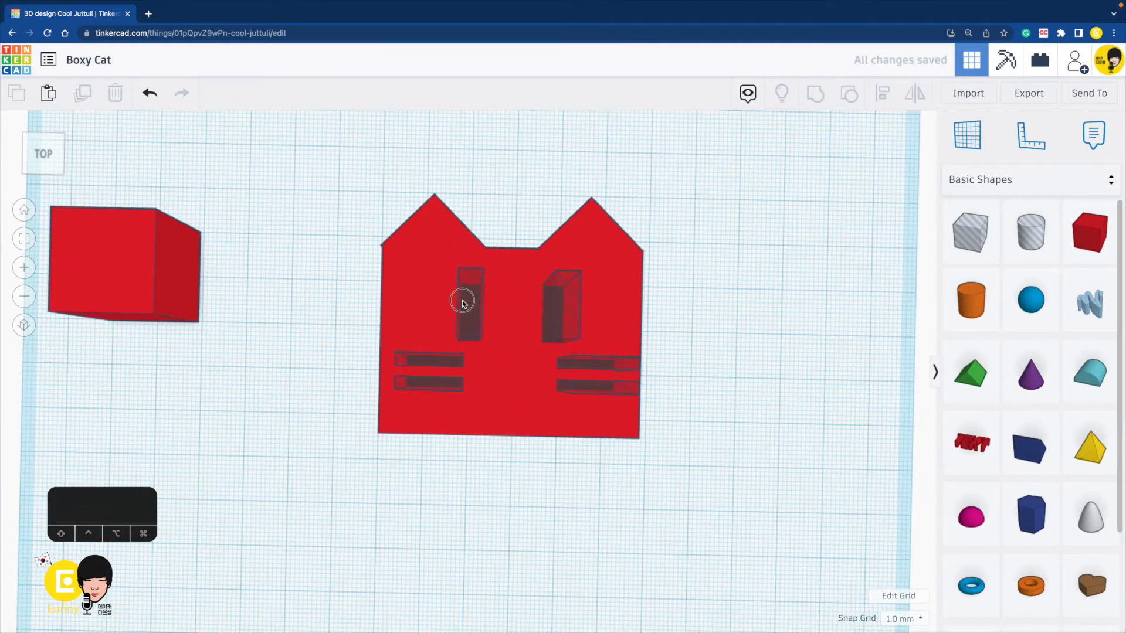
left_click(575, 297, "shift")
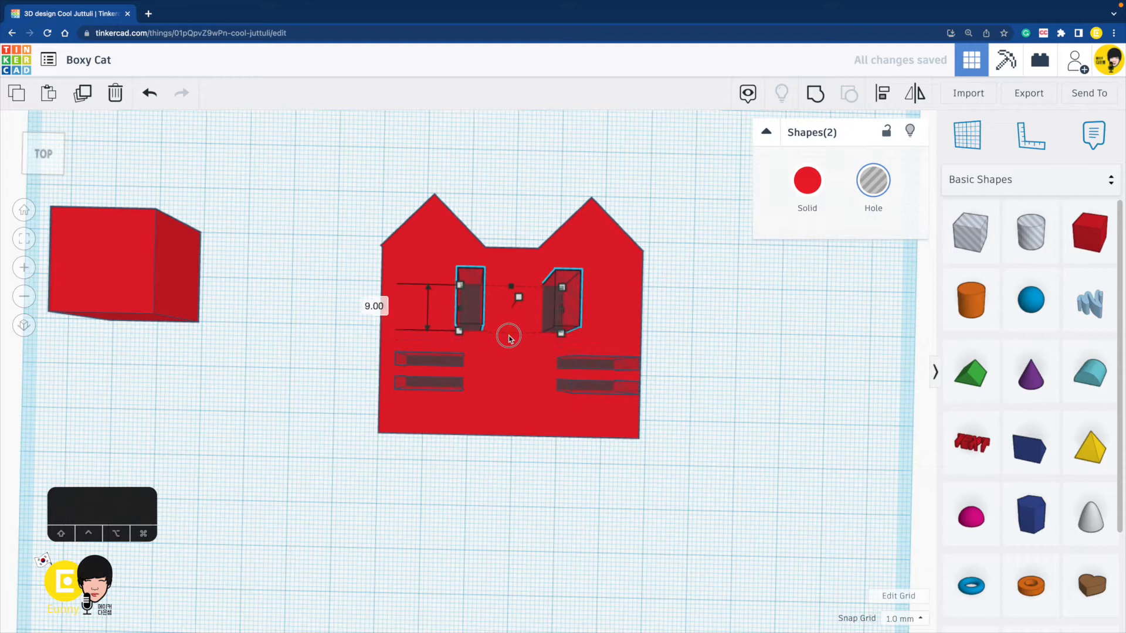
left_click(701, 366)
- Group the left and right eye holes into one hole shape
right_click_drag(701, 366, 698, 316)
left_click(476, 235)
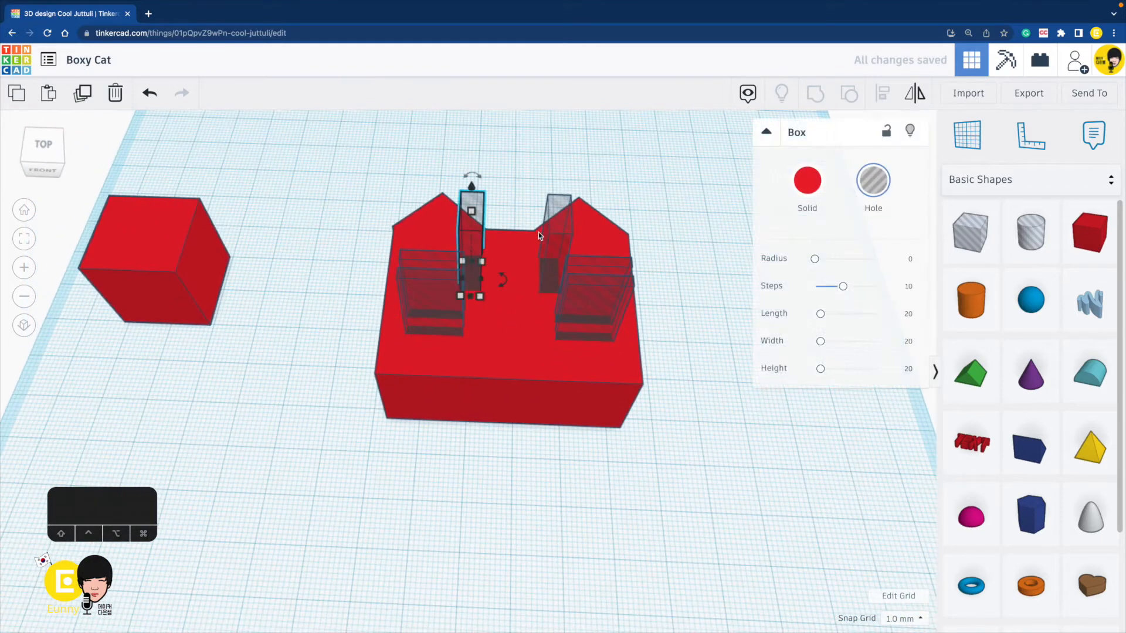
left_click(564, 231, "shift")
left_click(815, 98)
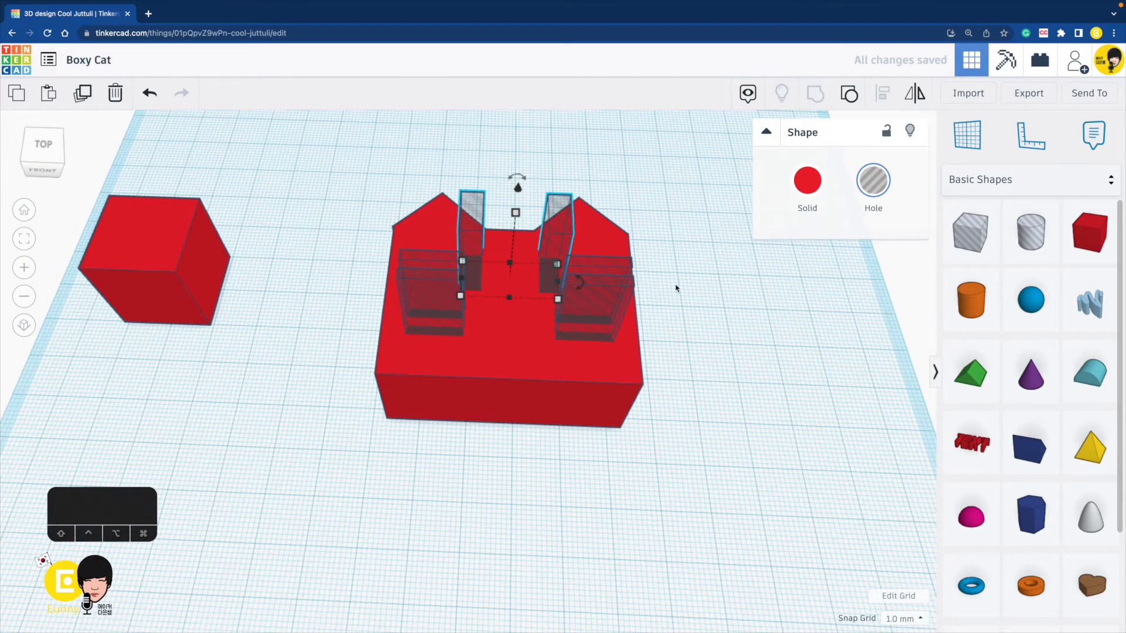
right_click_drag(675, 286, 680, 307)
left_click_drag(674, 456, 374, 219)
key("l")
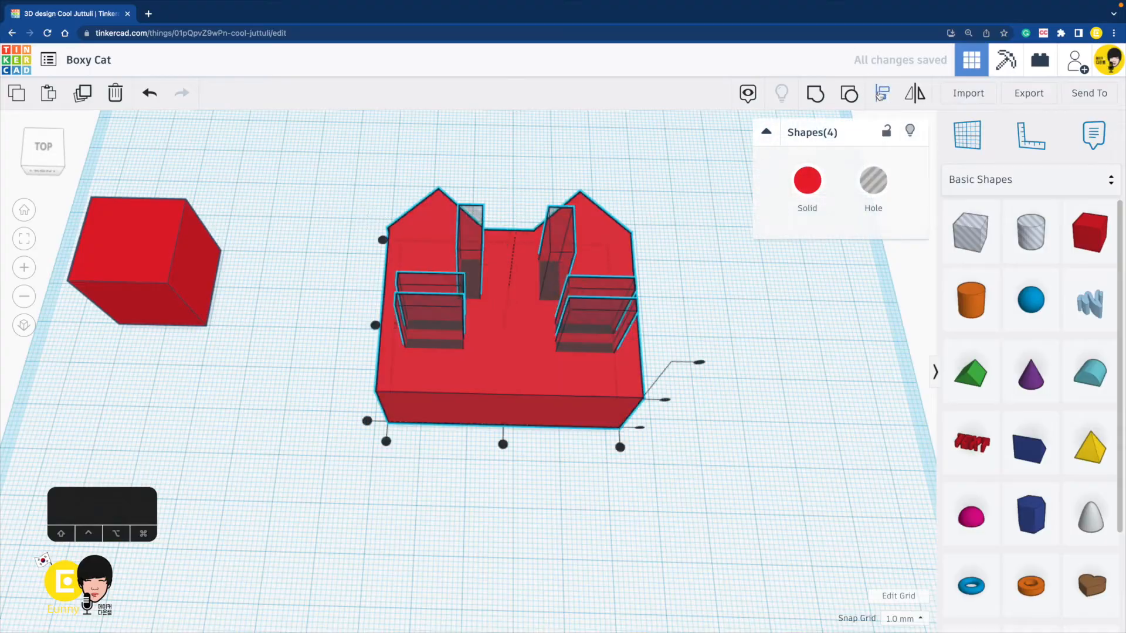
left_click(537, 469)
- Group the left and right whisker pairs into one hole shape
left_click(451, 317)
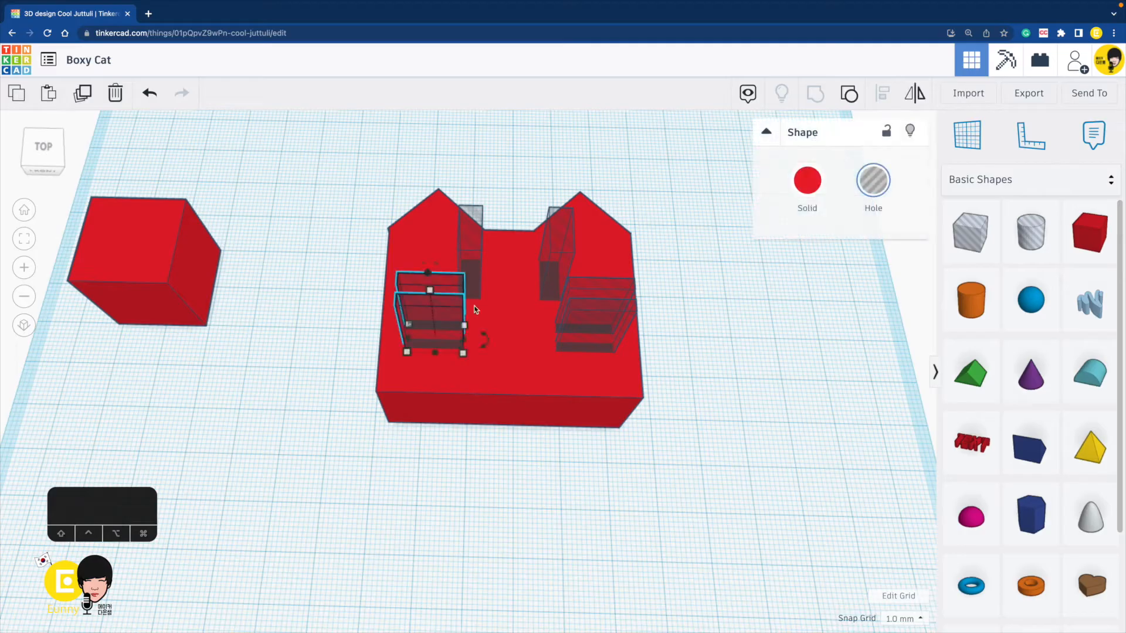
left_click(590, 333, "shift")
left_click(818, 96)
left_click(691, 424)
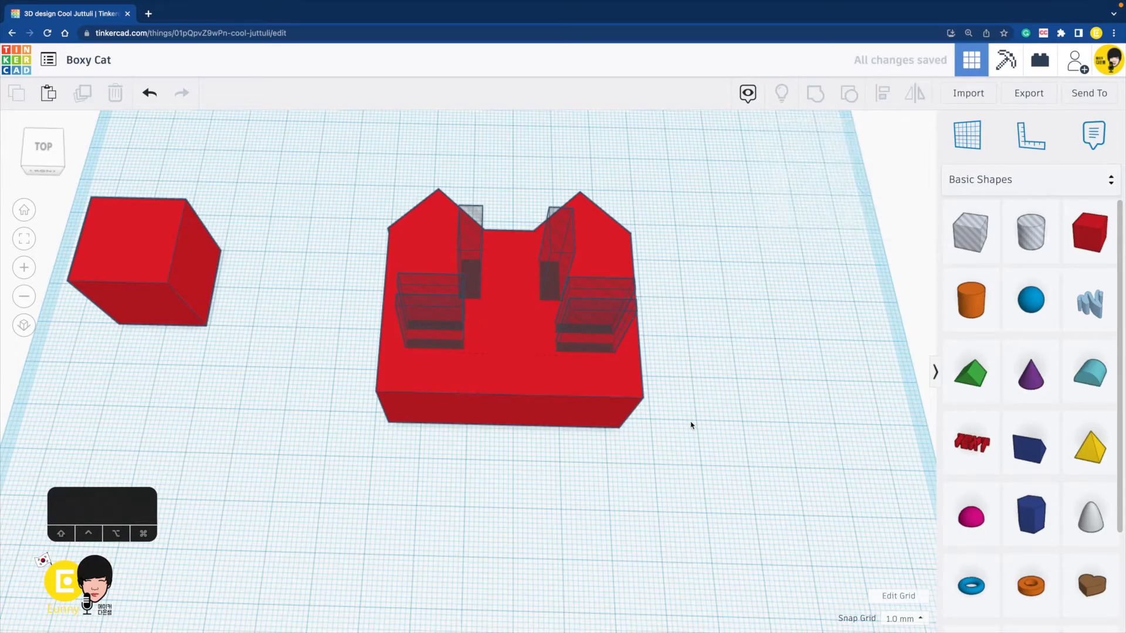
- Align the grouped eyes and whiskers with the head along its left-right centre
left_click_drag(374, 238, 374, 239)
key("l")
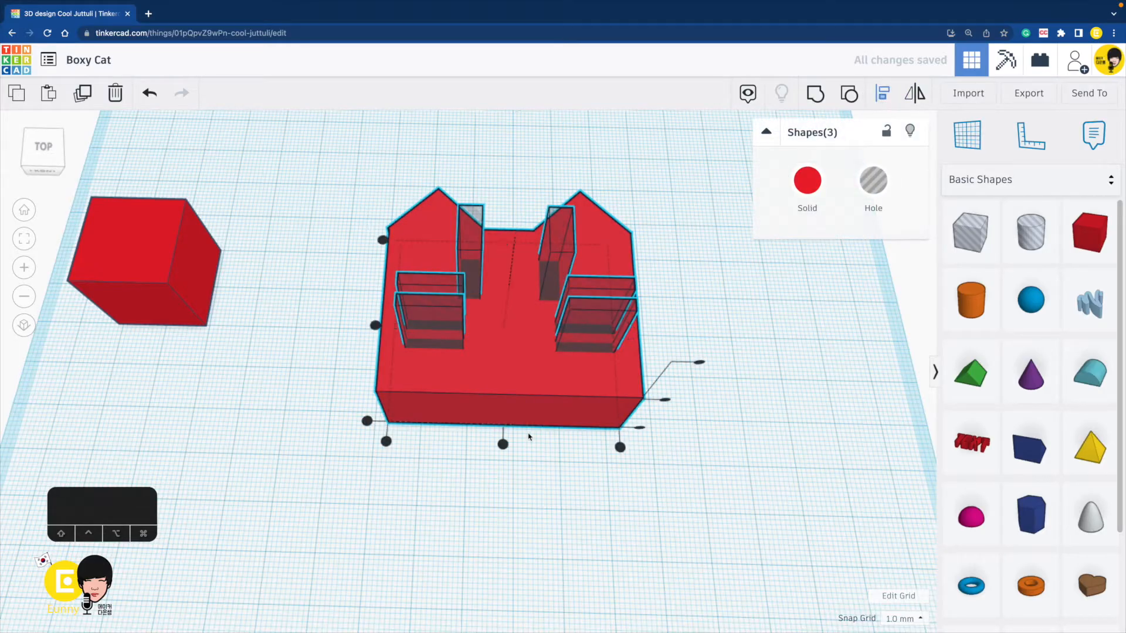
left_click(647, 241)
- Copy the original box, place the copy in front of it and turn it diagonally
mouse_move(648, 242)
right_mouse_down()
mouse_move(655, 297)
mouse_move(650, 250)
right_mouse_up()
left_click(157, 298)
key("super+c")
key("super+v")
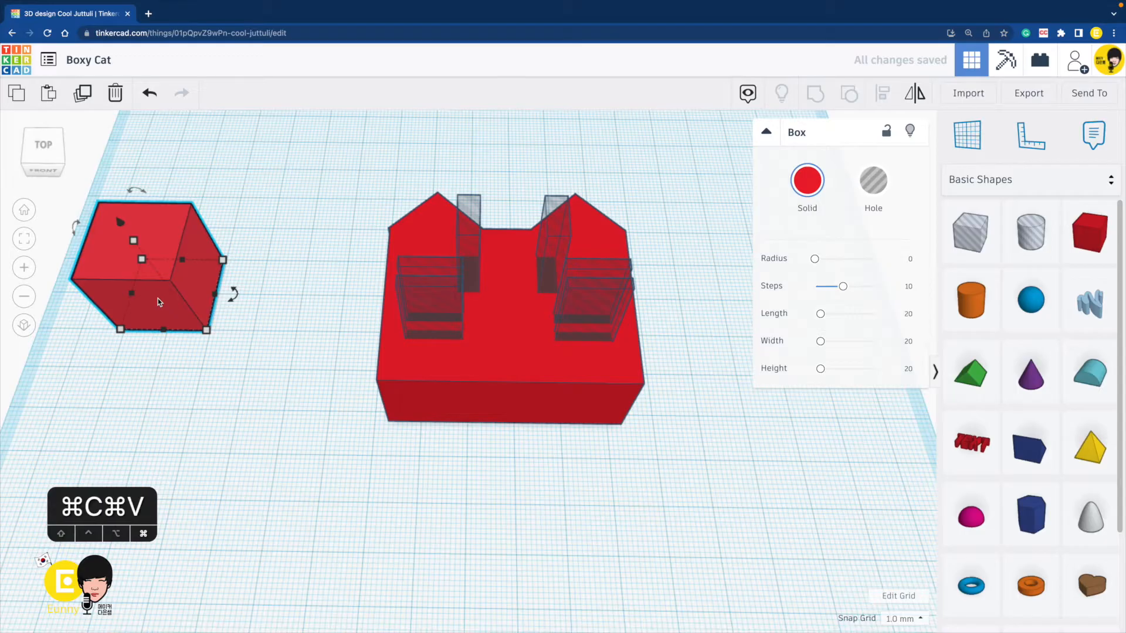
left_click_drag(157, 297, 326, 460)
left_click(404, 507)
- Copy the original box as a hole, enlarge it to 40 by 32 mm and cover the diagonal box's rear half
left_click(155, 244)
key("super+c")
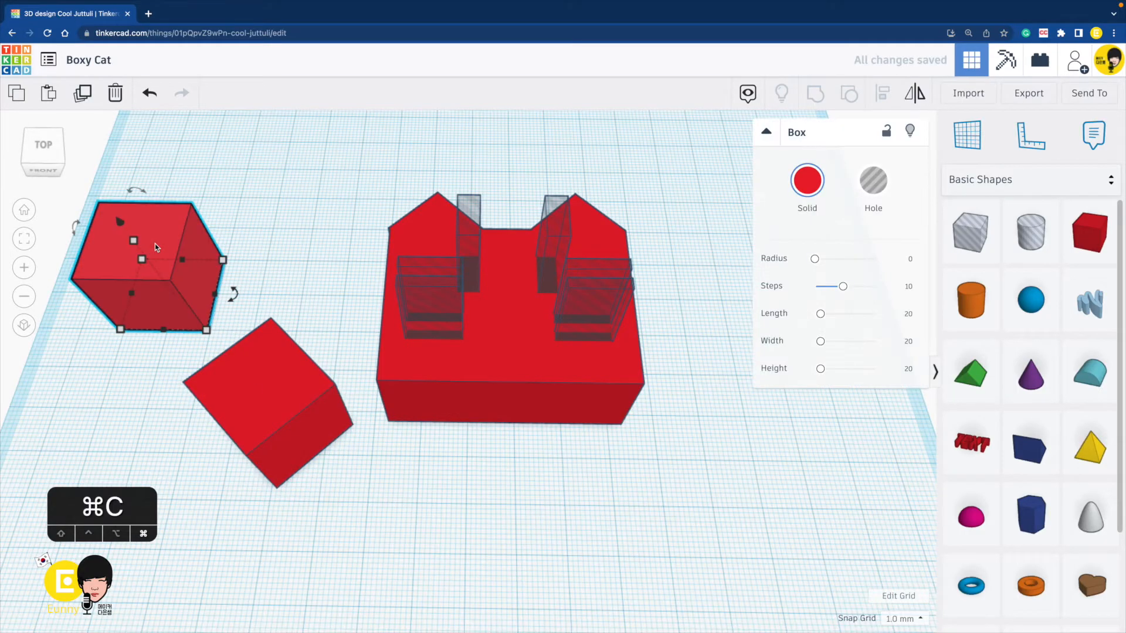
key("super+v")
left_click(875, 185)
left_click_drag(263, 260, 353, 221)
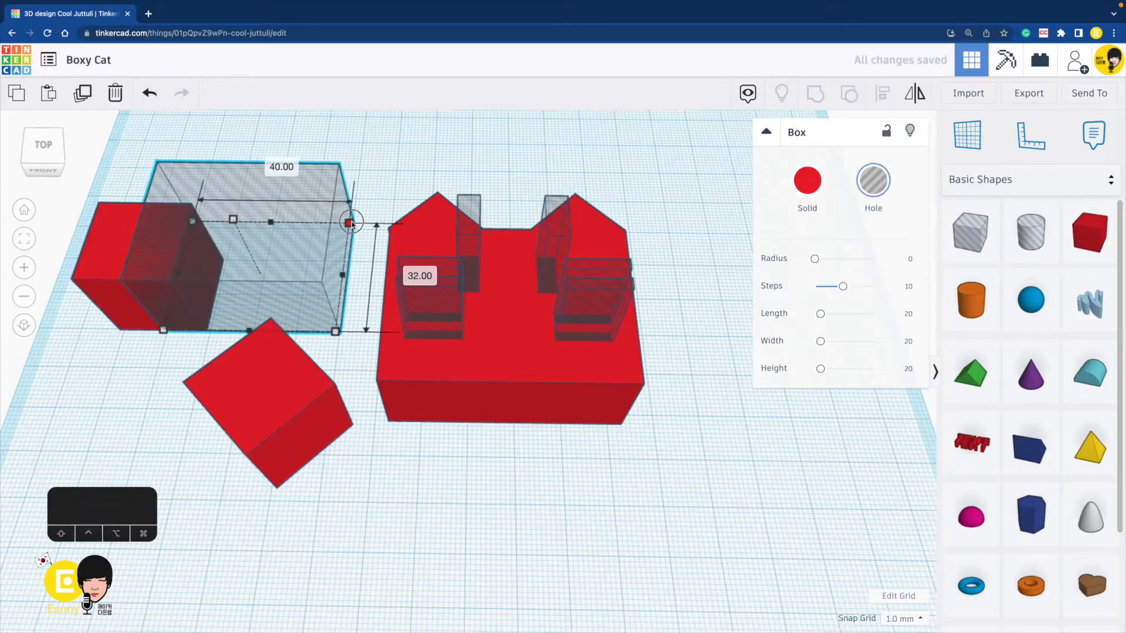
left_click_drag(292, 273, 326, 344)
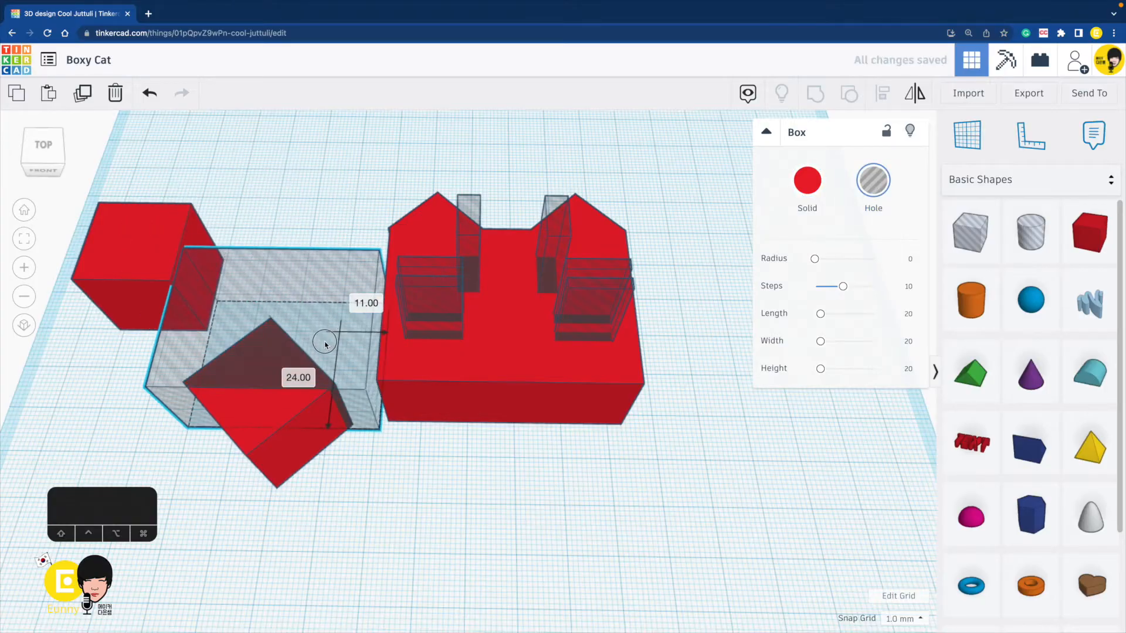
- Group the large hole with the diagonal box to cut a triangular piece, and move that piece onto the face
left_click(275, 480, "shift")
key("super+g")
left_click_drag(283, 445, 528, 330)
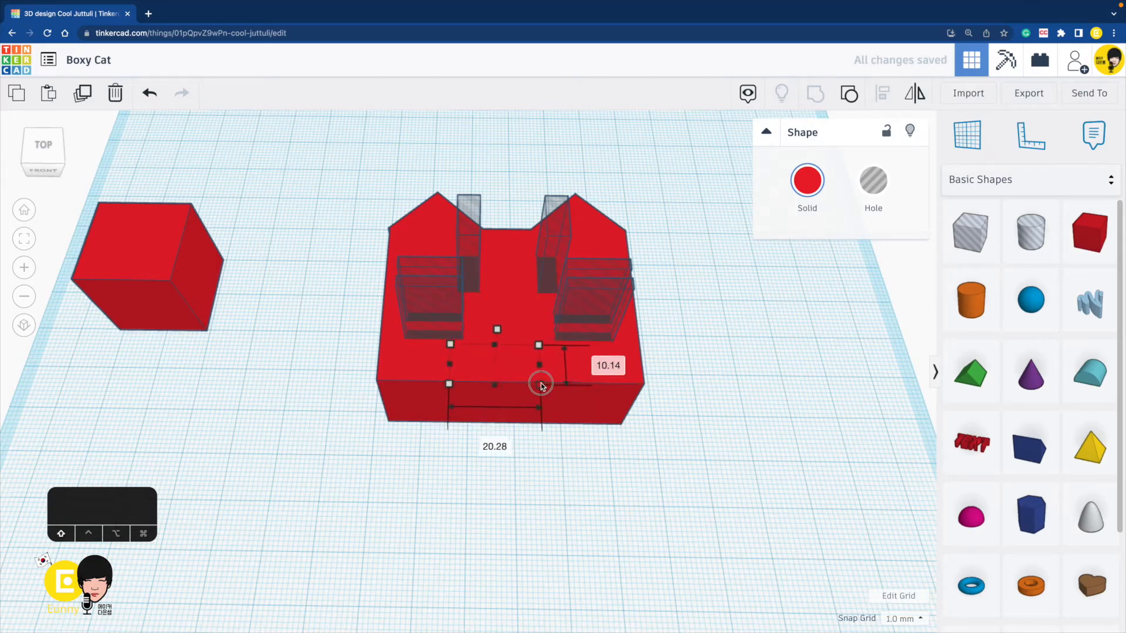
- Scale the triangular piece down into a small nose between the whiskers and align it with the head's left-right centre
left_click_drag(540, 385, 522, 376)
left_click_drag(487, 332, 486, 289)
left_click_drag(492, 303, 509, 314)
right_click_drag(517, 210, 499, 449)
left_click_drag(470, 389, 502, 377, "shift")
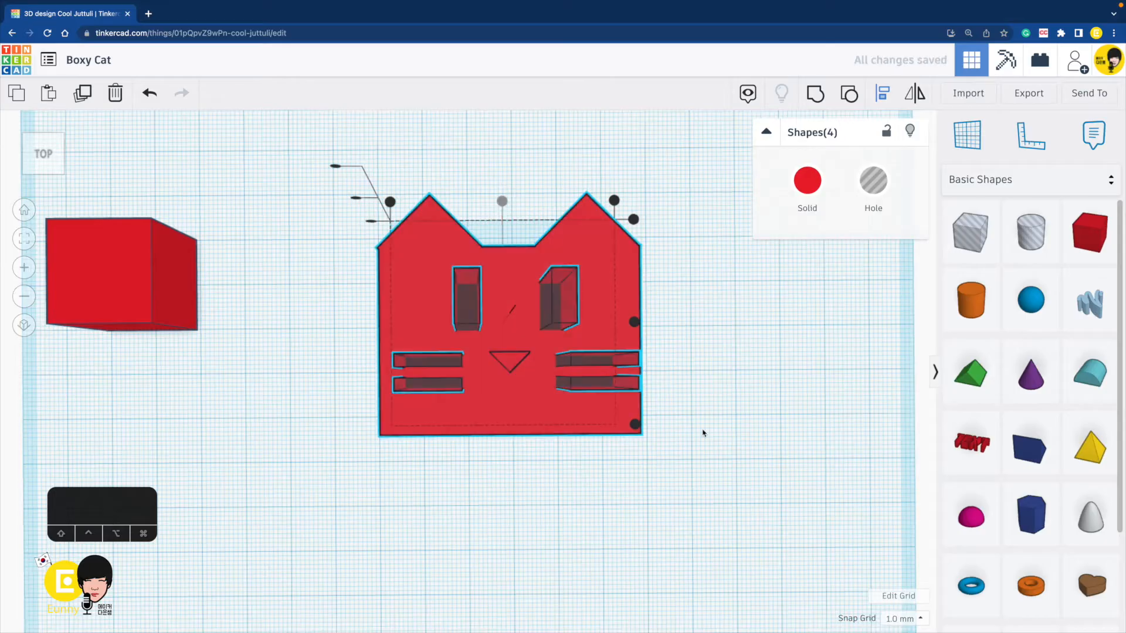
- Group the nose with the cat head pieces into one shape
left_click(703, 433)
left_click(701, 445)
right_click_drag(305, 446, 485, 337)
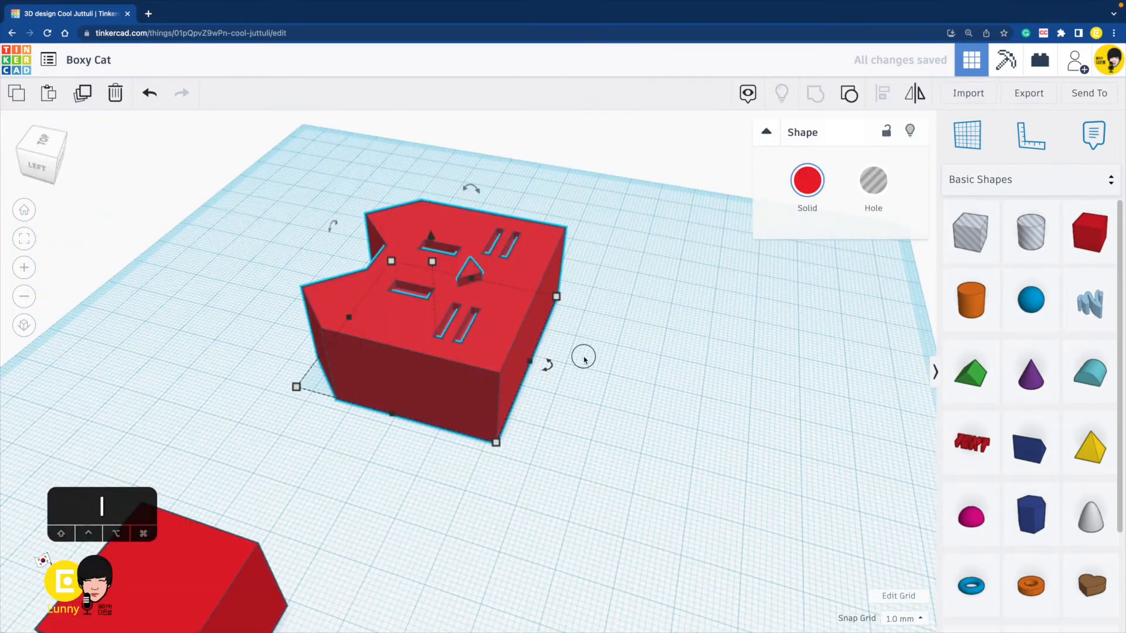
left_click(584, 359)
- Rotate the cat head upright so the face points forward, and drop it onto the workplane
right_click_drag(661, 321, 731, 328)
left_click(452, 329)
left_click_drag(418, 210, 475, 274)
key("d")
right_click_drag(572, 302, 398, 315)
scroll(399, 314, "down", 3)
right_click_drag(546, 377, 476, 343)
scroll(477, 344, "down", 3)
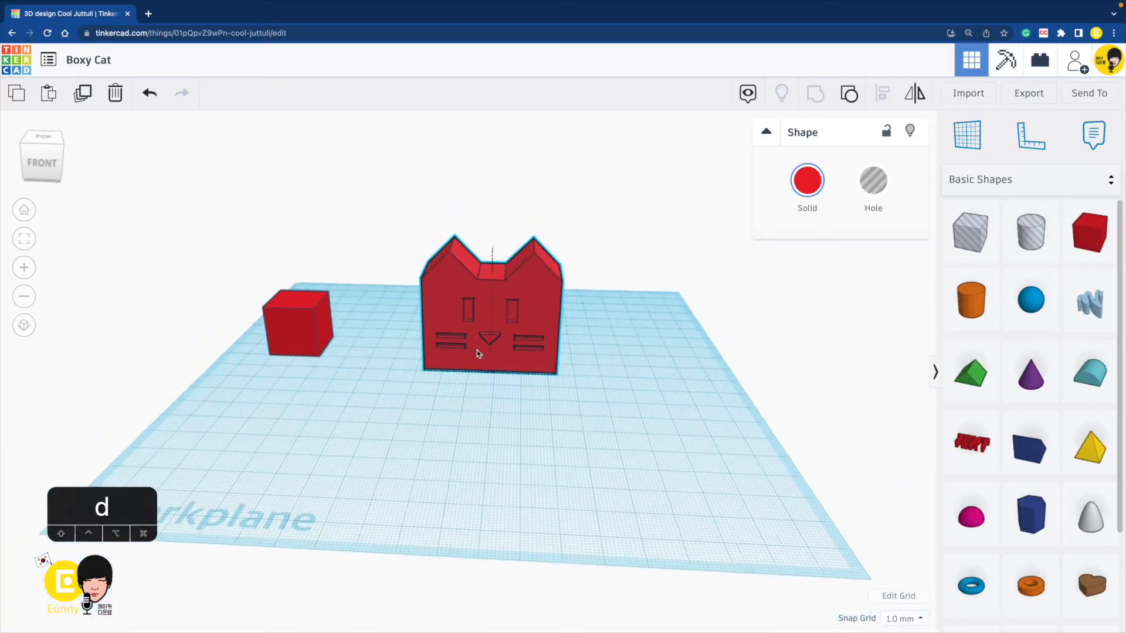
- Copy the original box in front of the head, flatten the copy and lengthen it back toward the head as a leg bar
left_click(287, 335)
left_click_drag(288, 335, 530, 415, "alt")
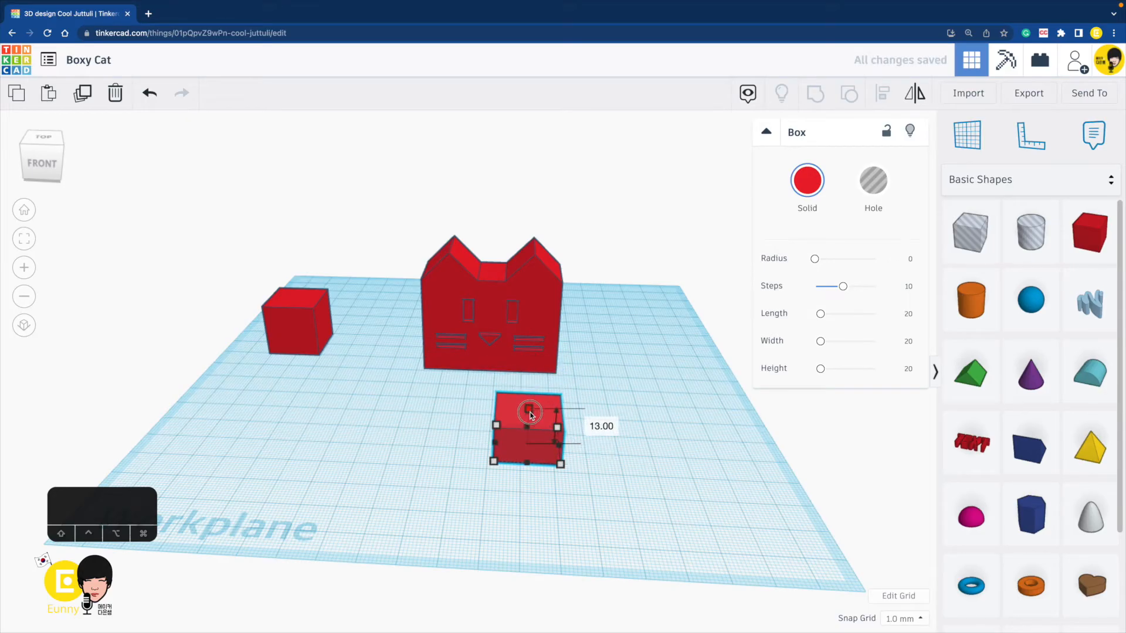
right_click_drag(560, 389, 562, 422)
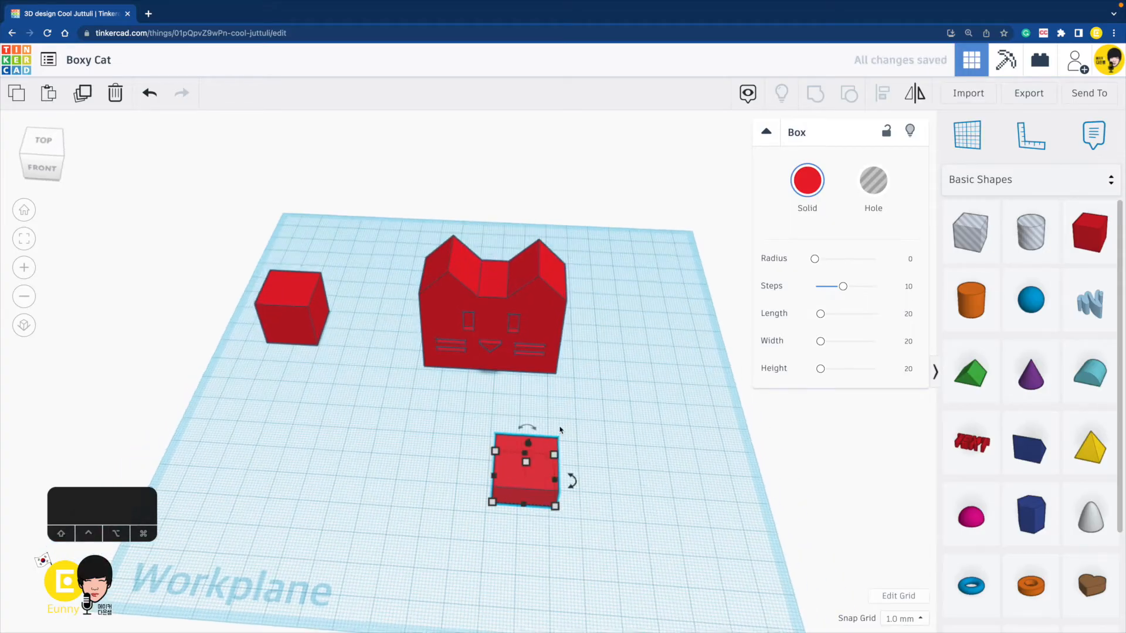
left_click_drag(552, 432, 549, 394)
left_click(591, 397)
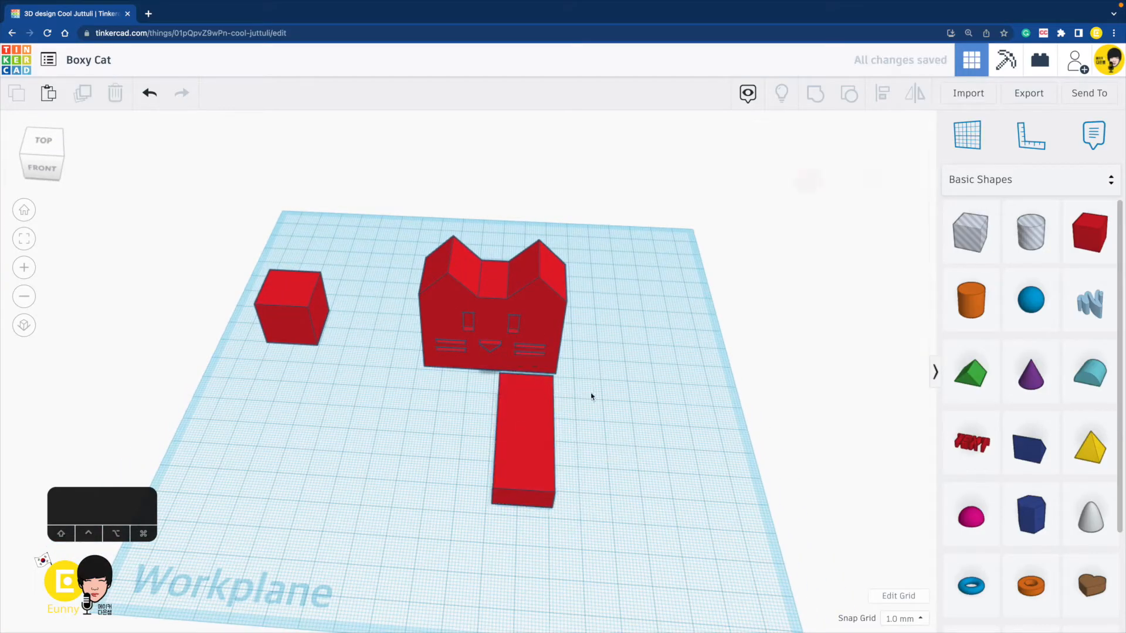
- Duplicate the original box and place the copy over the front end of the leg bar as a paw
left_click(281, 329)
key("super+d")
left_click_drag(319, 326, 530, 505)
left_click(620, 463)
right_click_drag(620, 462, 377, 470)
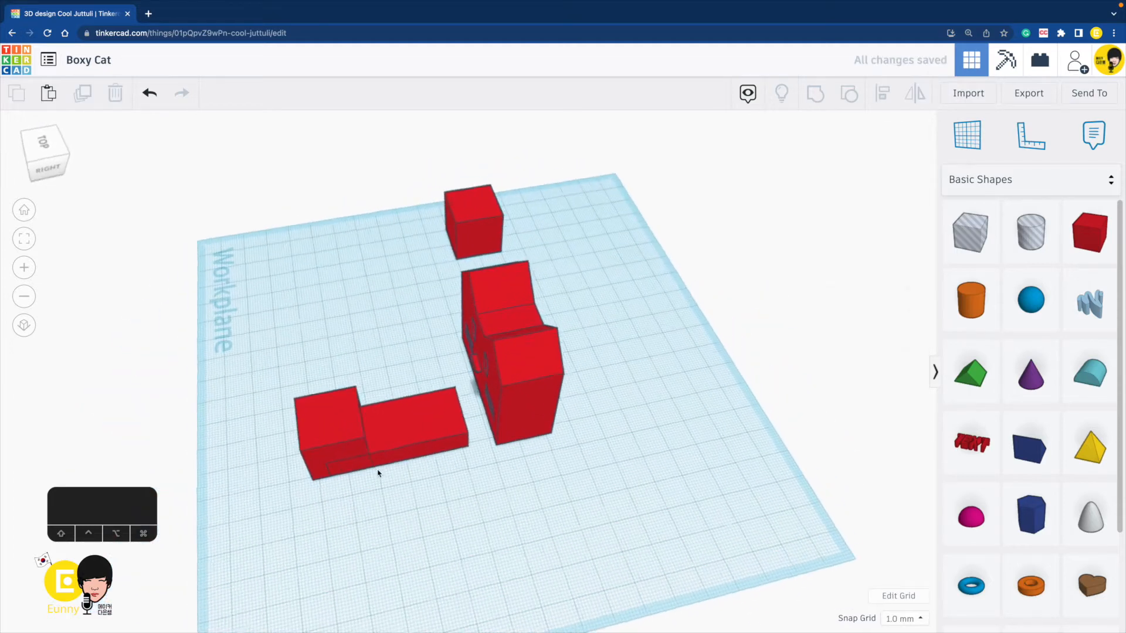
- Narrow the leg bar to about 16 mm wide
left_click(396, 450)
left_click_drag(392, 456, 389, 449)
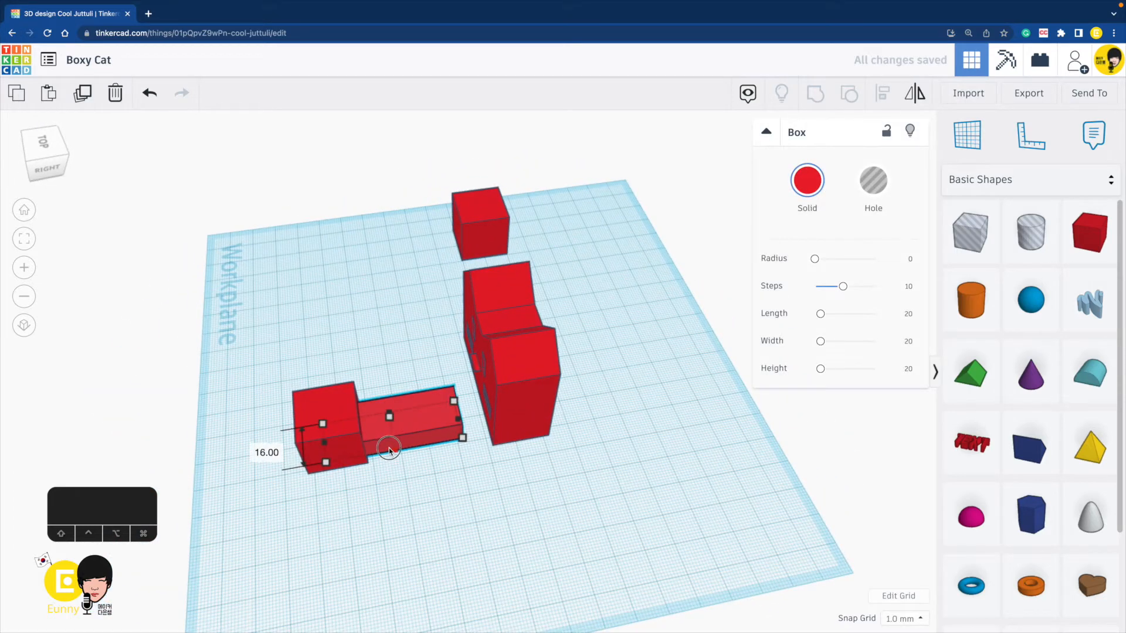
right_click_drag(386, 498, 405, 452)
- Shorten the paw box from front to back and lower its height to about 16 mm
left_click(410, 440)
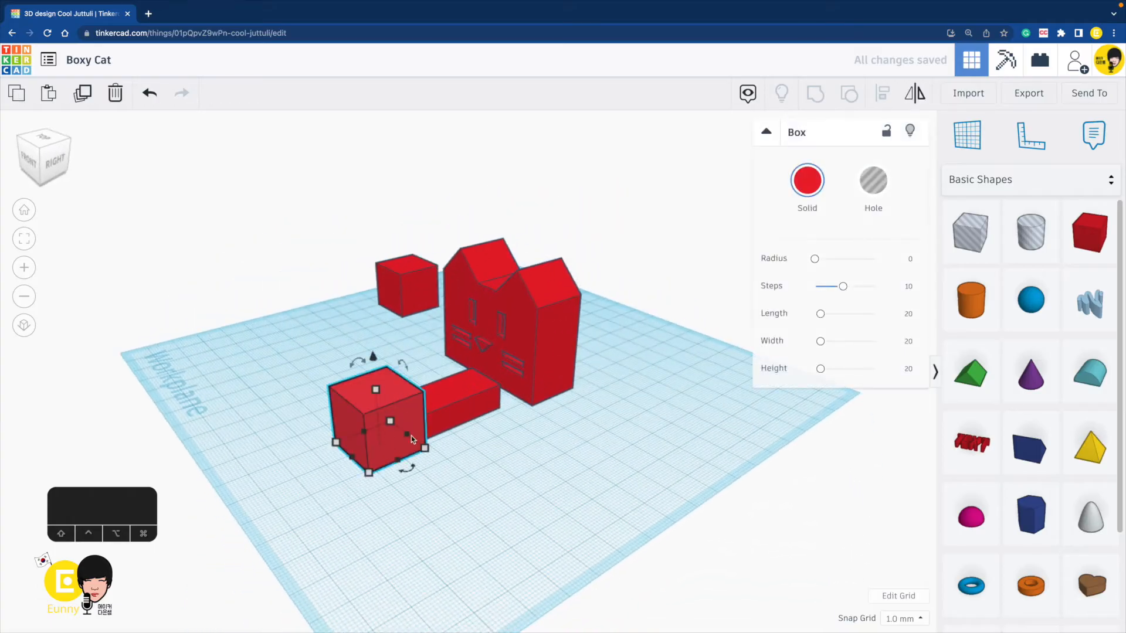
left_click_drag(405, 437, 393, 442)
left_click_drag(367, 394, 366, 406)
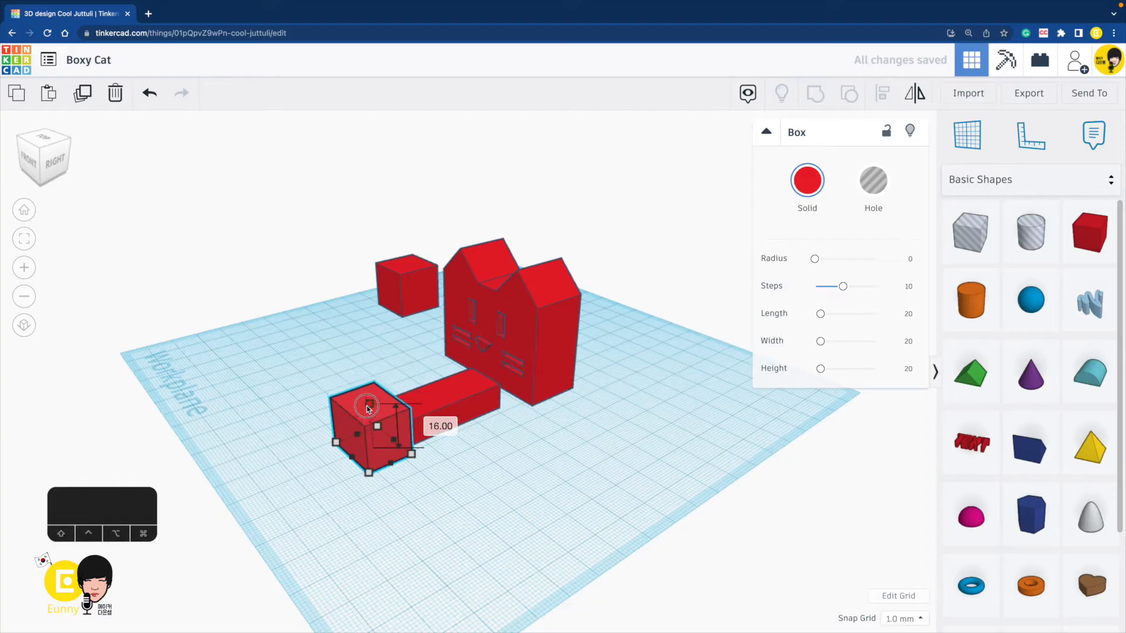
left_click(457, 463)
right_click_drag(457, 462, 643, 535)
left_click(557, 507)
left_click(693, 432)
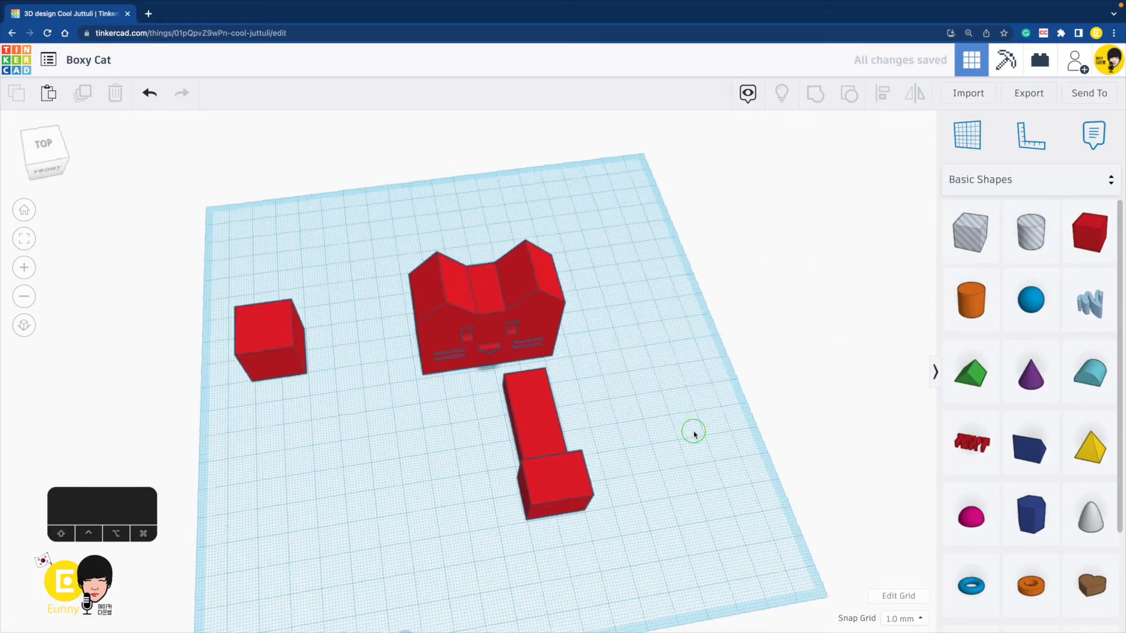
- Copy the original box in front of it, thin the copy to 2 mm and turn it into a hole
right_click_drag(694, 432, 553, 395)
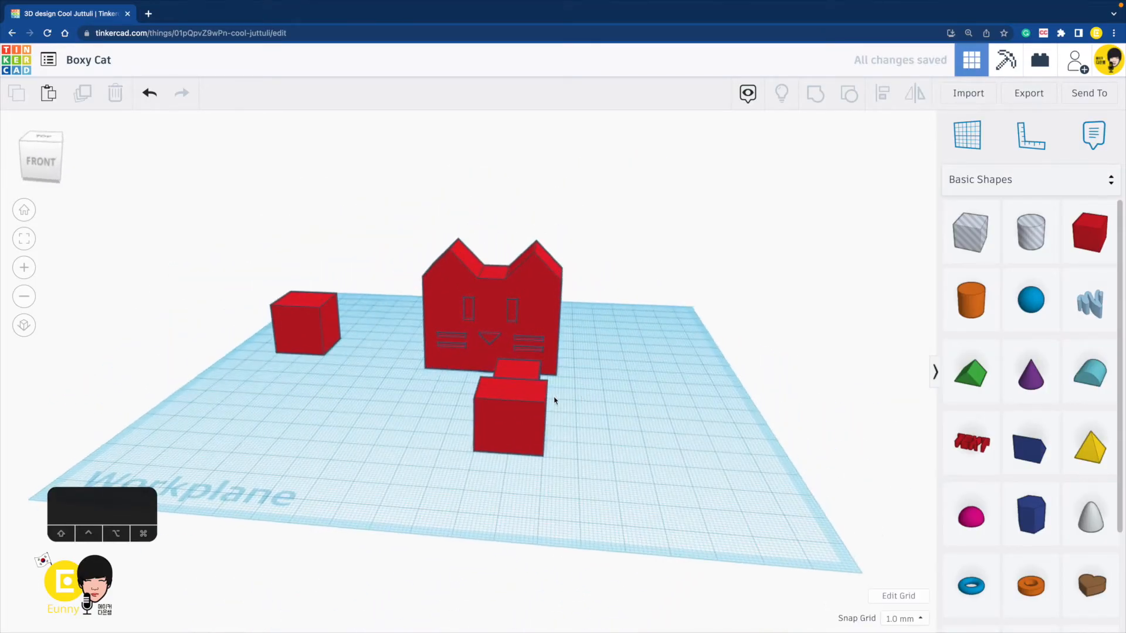
left_click(293, 329)
key("super+c")
key("super+v")
left_click_drag(334, 321, 374, 492)
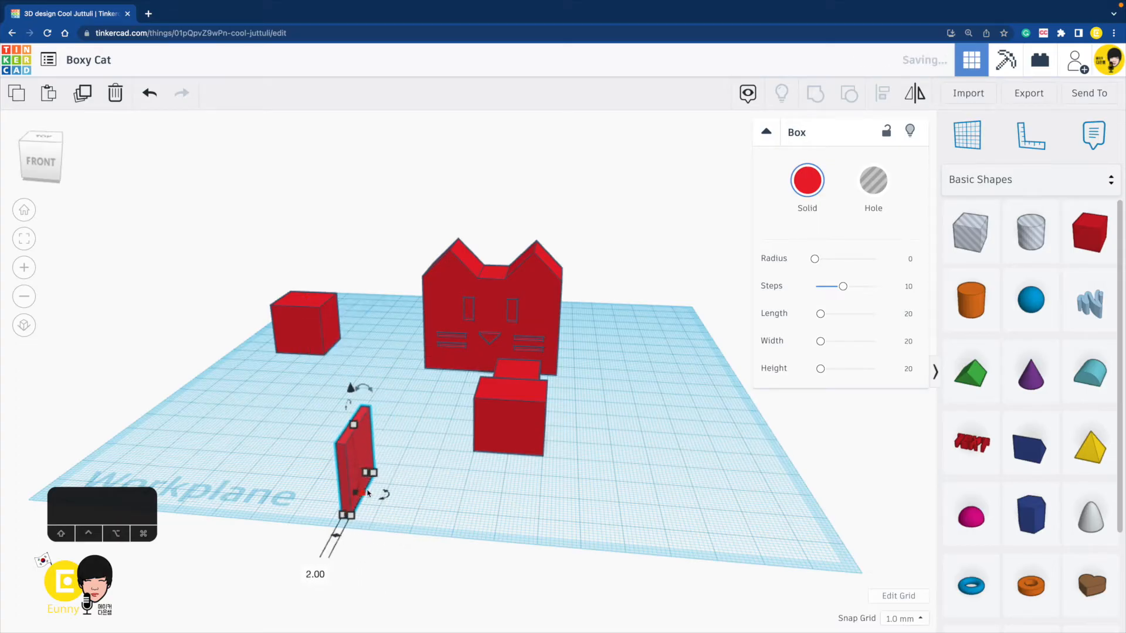
left_click(890, 181)
left_click(402, 457)
- Move the thin hole to the front of the paw and raise it about 12 mm
left_click_drag(358, 463, 495, 412)
left_click_drag(495, 362, 496, 324)
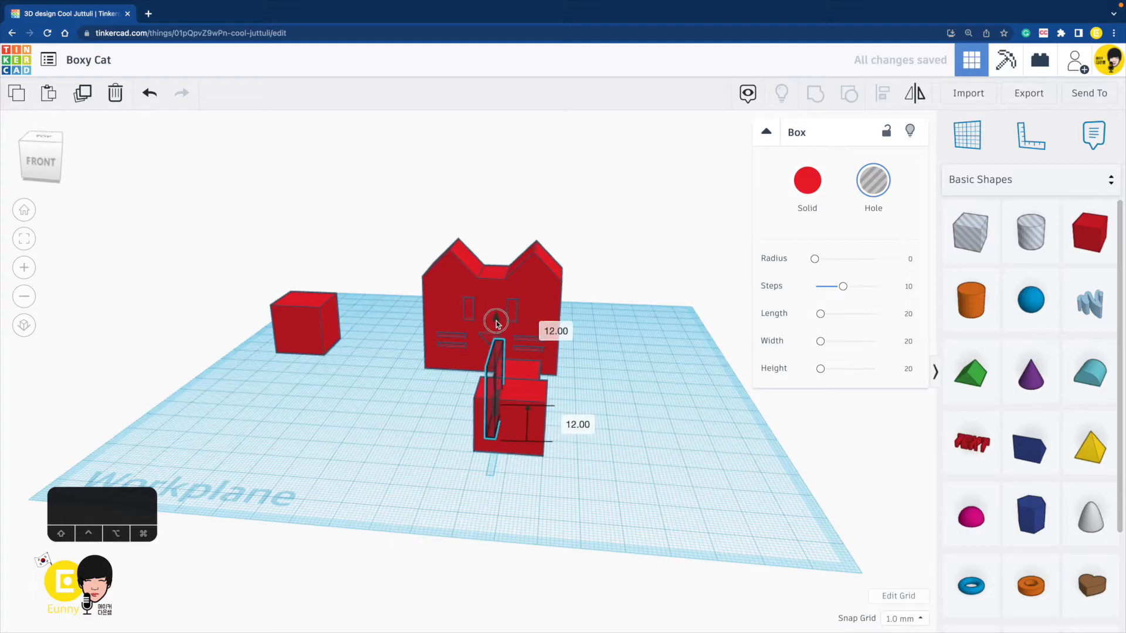
right_click_drag(636, 437, 613, 470)
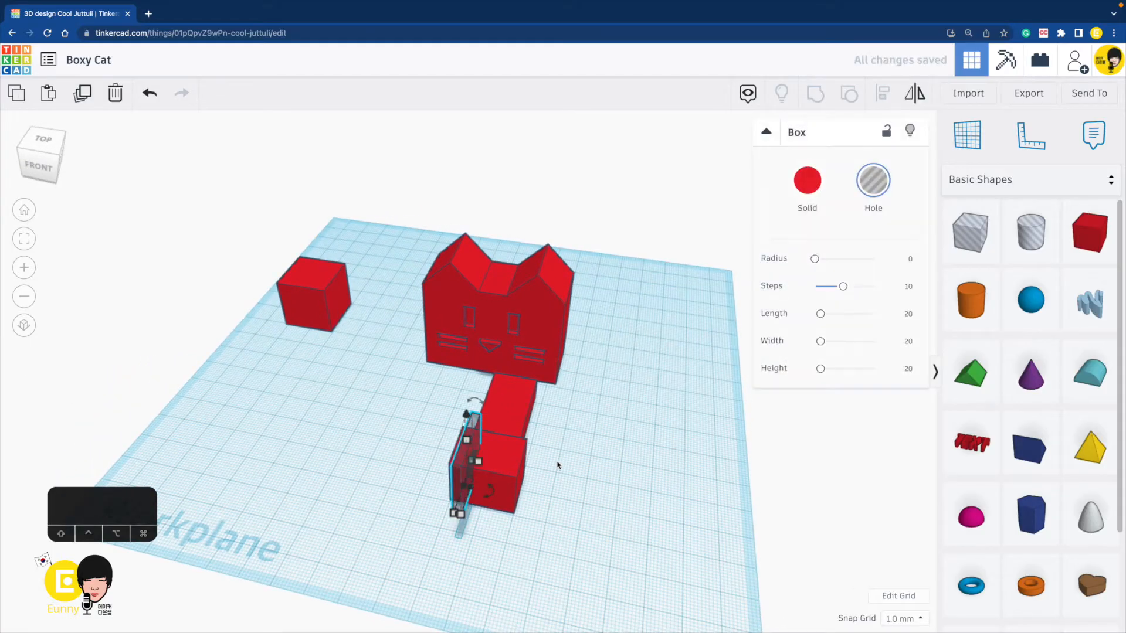
- Duplicate the thin hole, shift the copy sideways to leave a toe's width between them, and group both holes
key("Right")
key("Right")
key("Right")
key("Right")
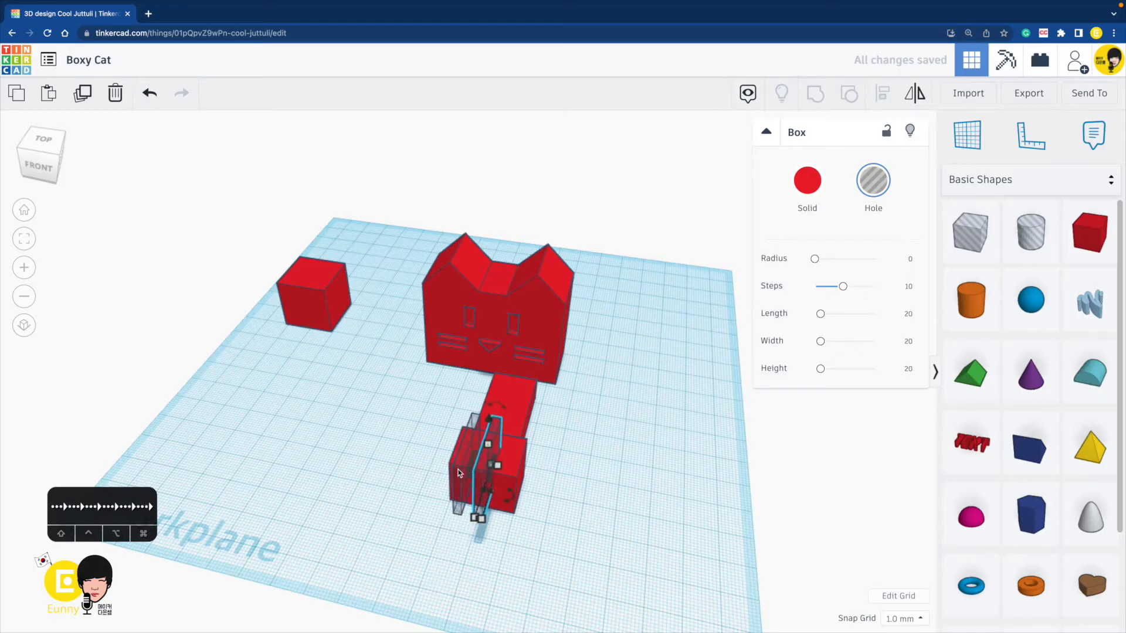
left_click(458, 481, "shift")
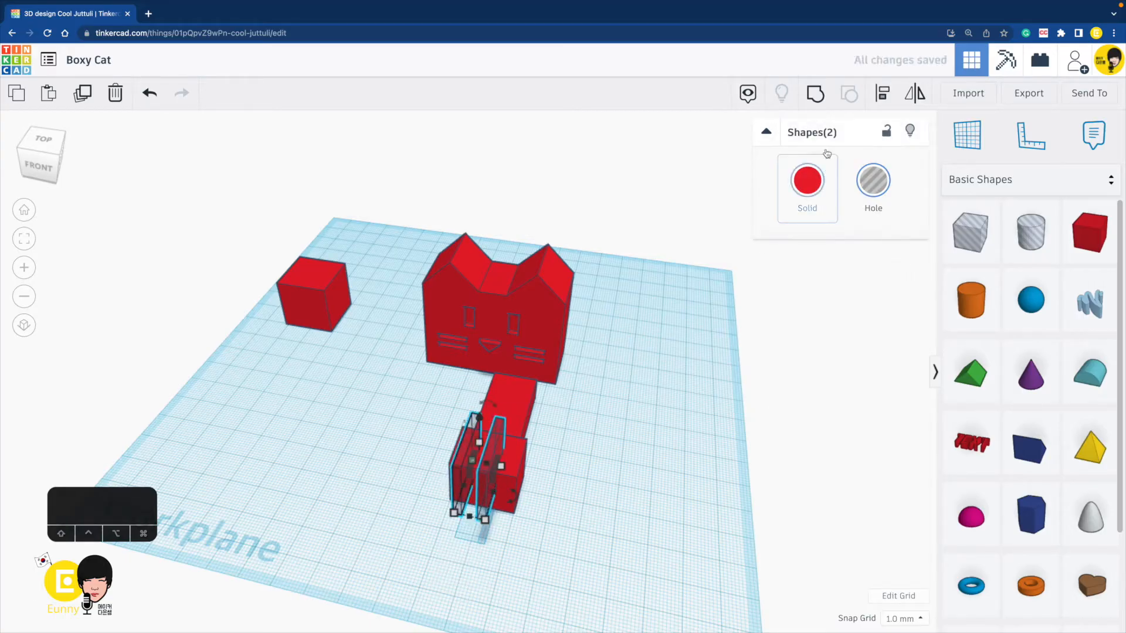
left_click(813, 96)
- Align the grouped toe holes with the paw's left-right centre
left_click(582, 510)
right_click_drag(584, 510, 623, 488)
left_click_drag(534, 474, 535, 466)
key("super+z")
key("super+z")
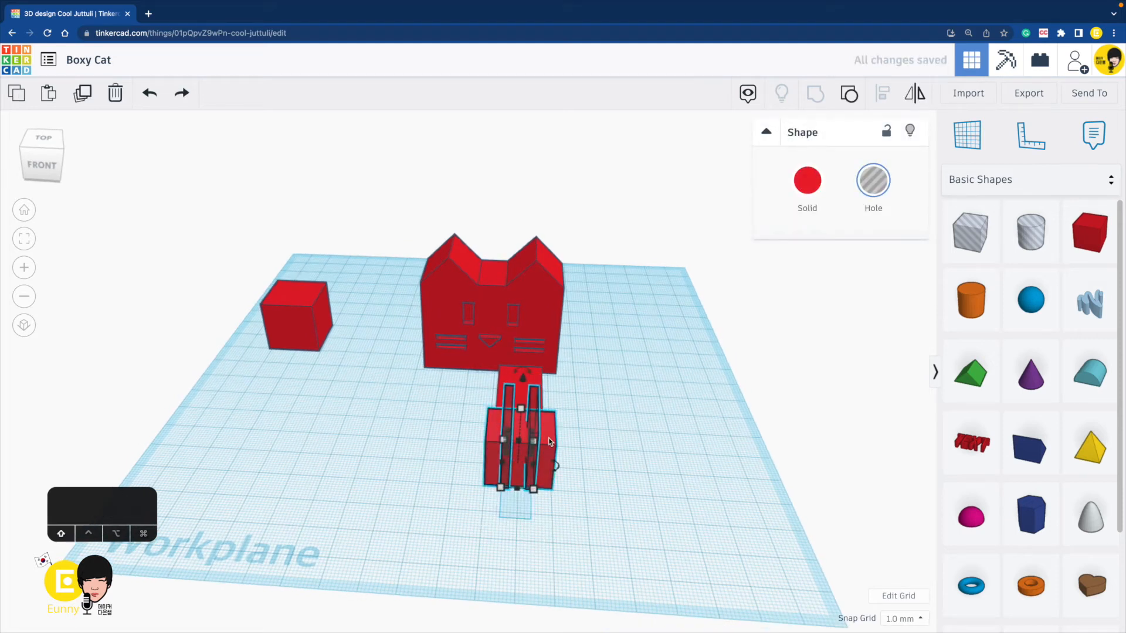
left_click(884, 98)
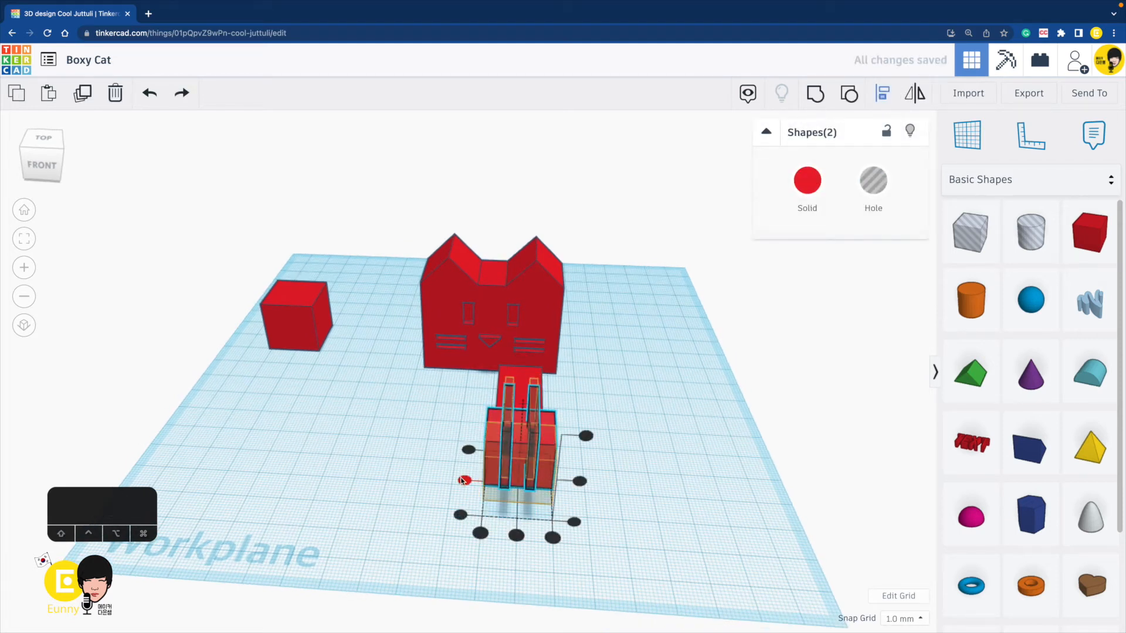
left_click(516, 533)
left_click(628, 502)
- Group the toe holes with the paw to cut two slots in its front, and nudge the paw
right_click_drag(628, 502, 396, 496)
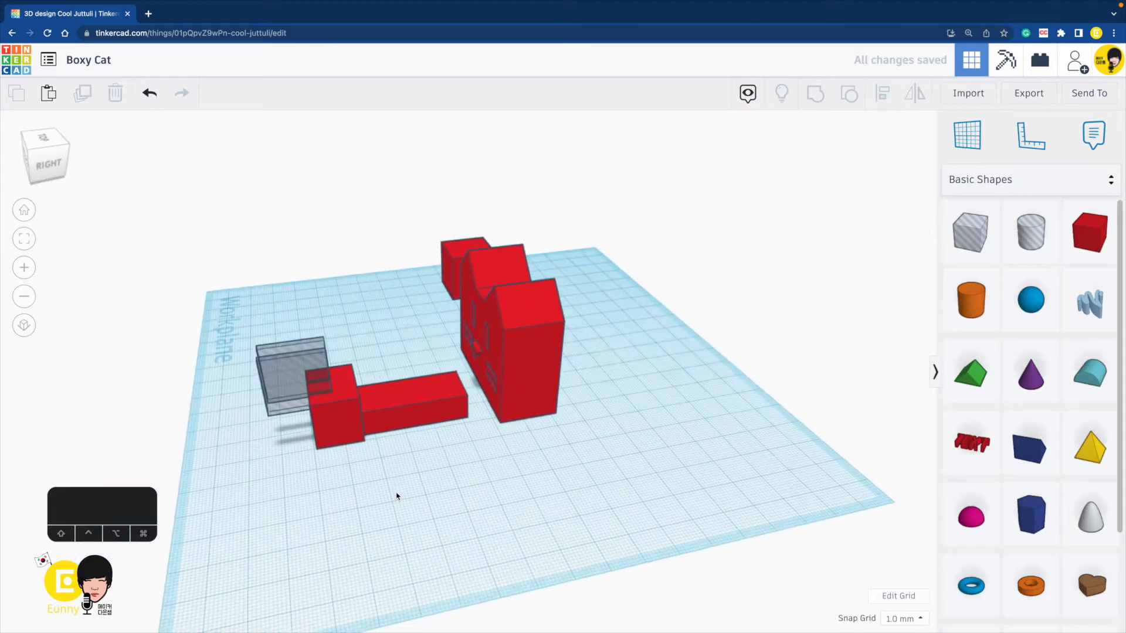
left_click_drag(329, 406, 330, 407)
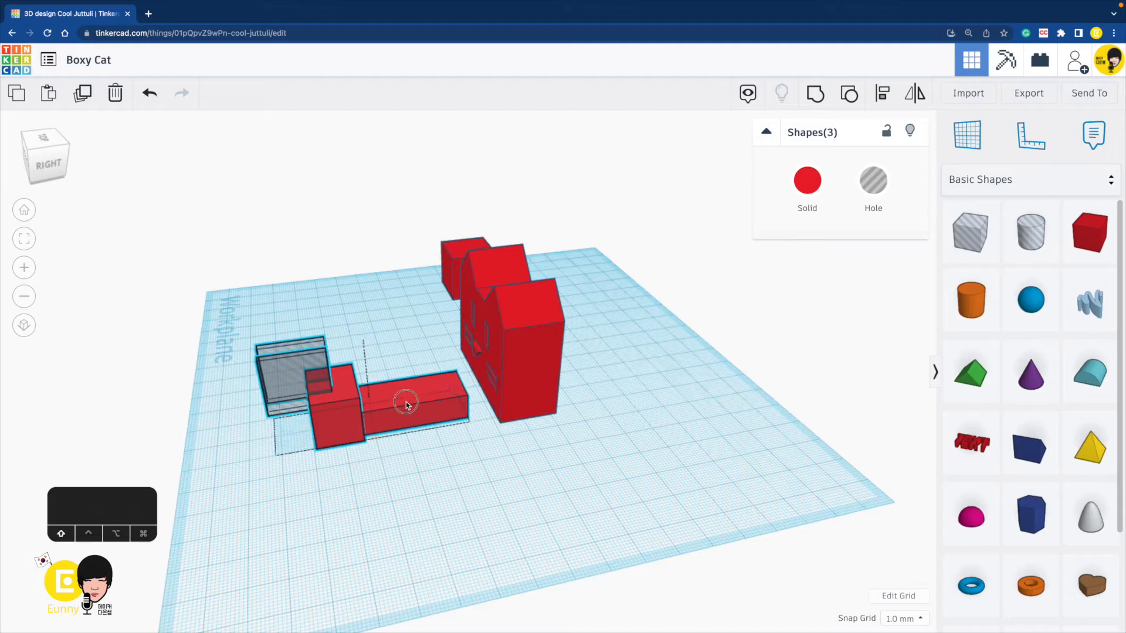
left_click(815, 94)
left_click(359, 510)
right_click_drag(359, 510, 584, 469)
left_click(583, 469)
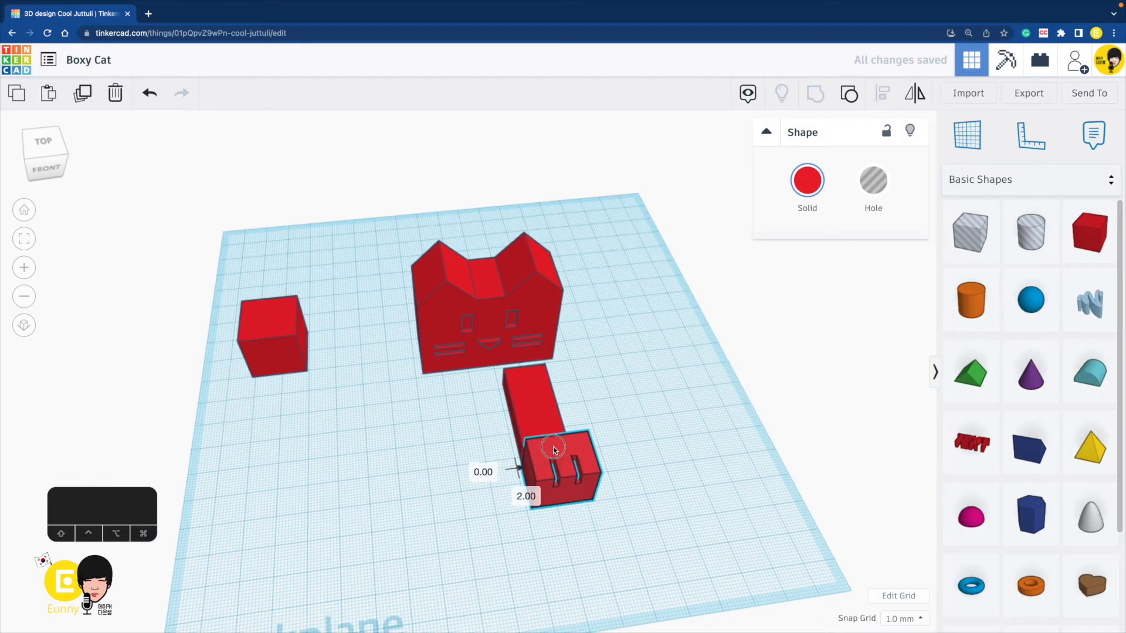
- Shorten the leg bar from its rear end to 44 mm long
left_click(628, 422)
right_click_drag(628, 422, 598, 472)
left_click(518, 419)
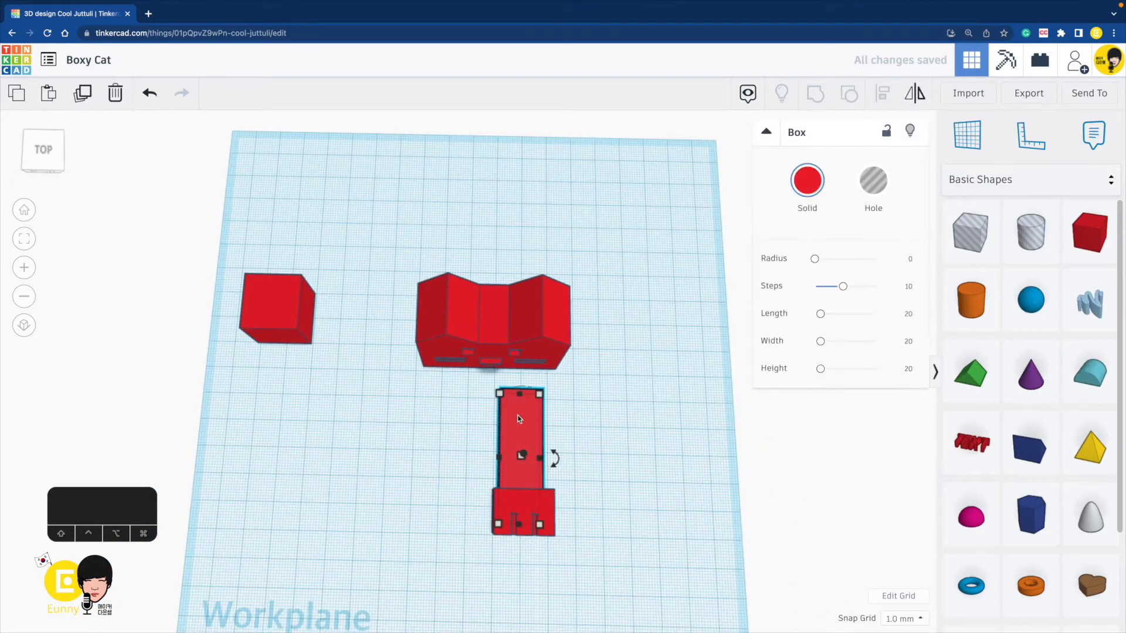
left_click_drag(522, 400, 532, 412)
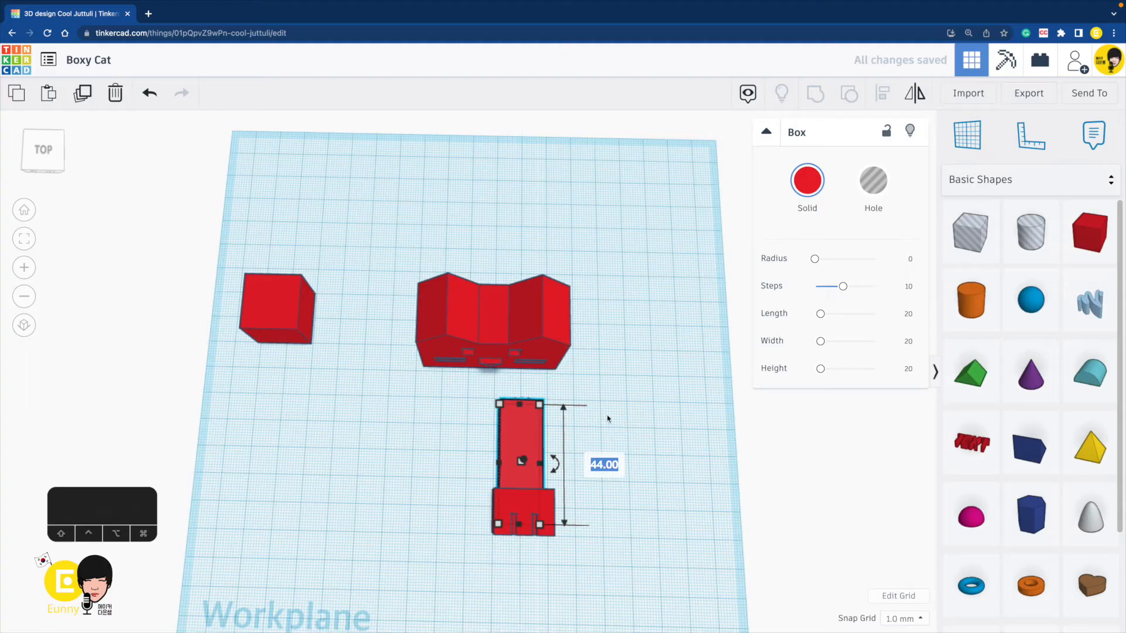
- Align the paw and leg bar on their left-right centre and group them into one leg
right_click_drag(608, 418, 693, 362)
left_click_drag(631, 537, 499, 420)
key("l")
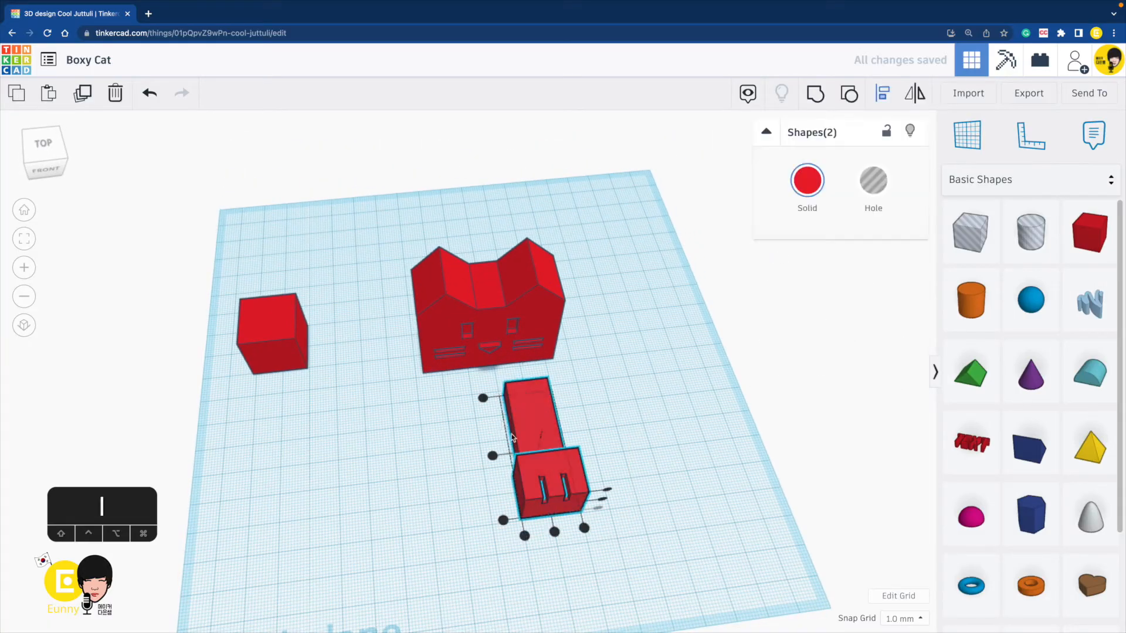
left_click(554, 531)
left_click(635, 409)
left_click_drag(629, 485, 483, 418)
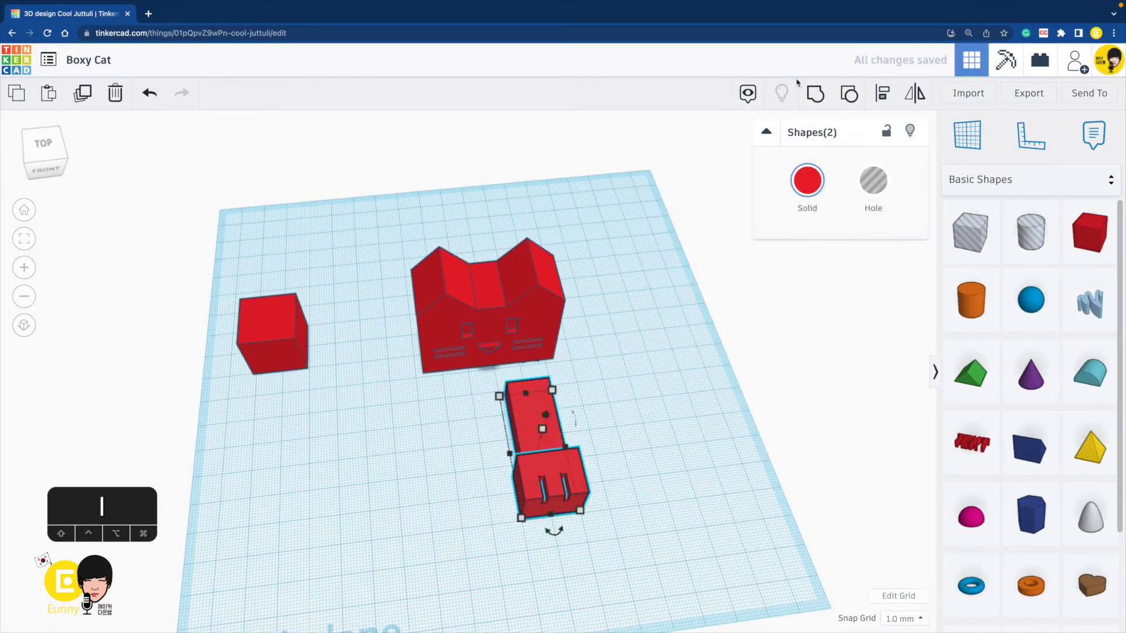
left_click(813, 103)
- Duplicate the finished leg and place the copy beside it under the other side of the head
left_click(572, 467)
left_click_drag(550, 466, 445, 487, "shift")
right_click_drag(646, 384, 631, 357)
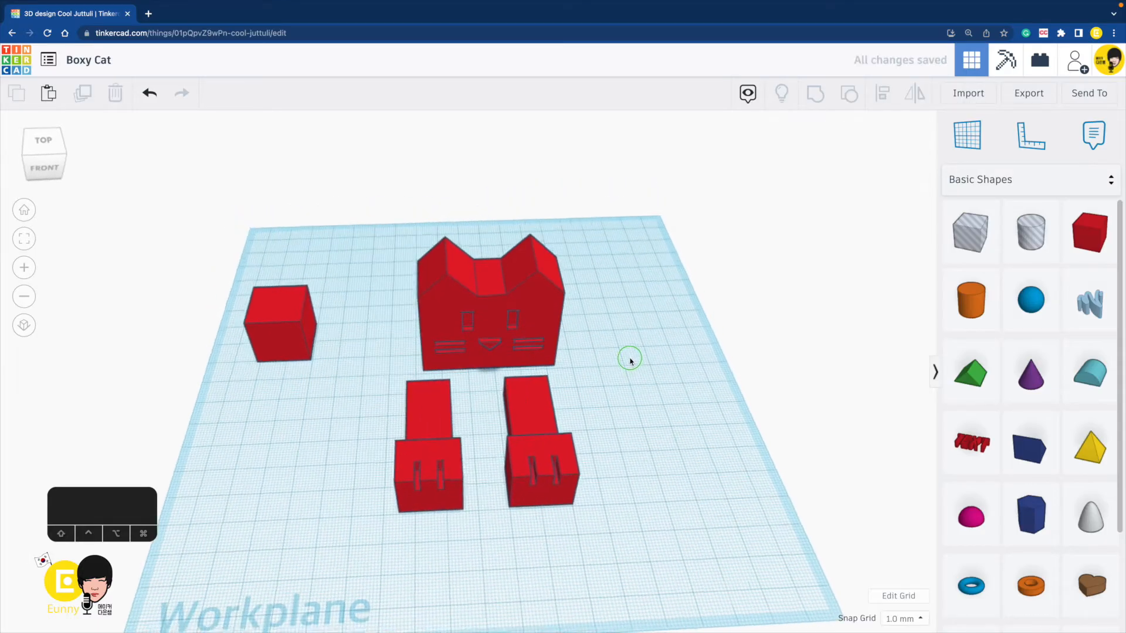
- Move the head forward so that it overlaps the rear ends of both legs
left_click(457, 360)
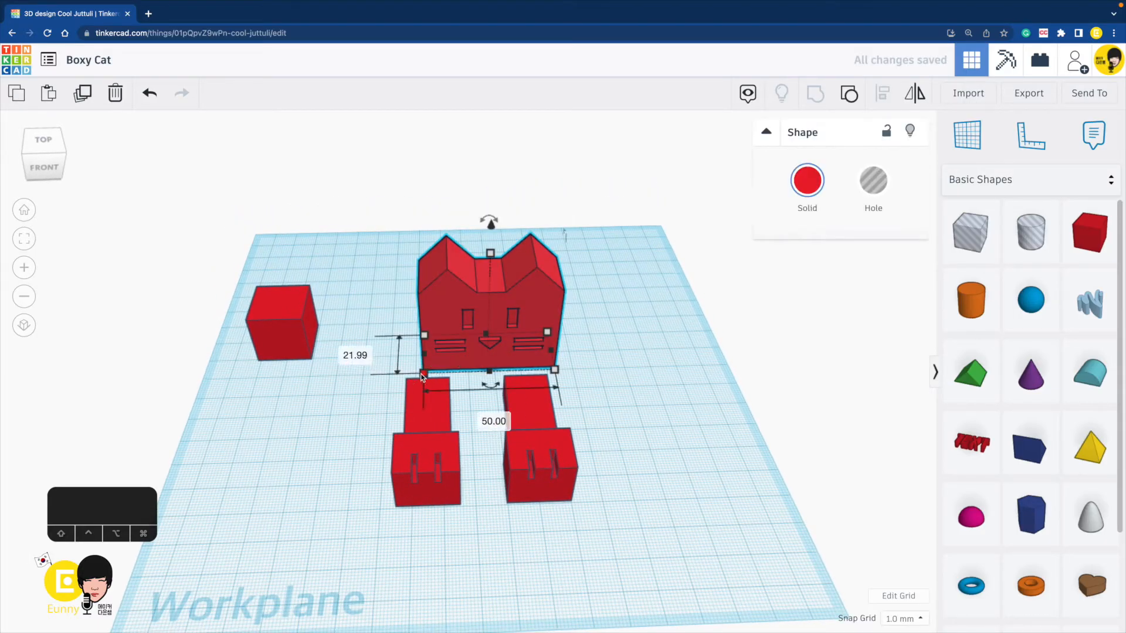
left_click(485, 397)
right_click_drag(485, 397, 430, 436)
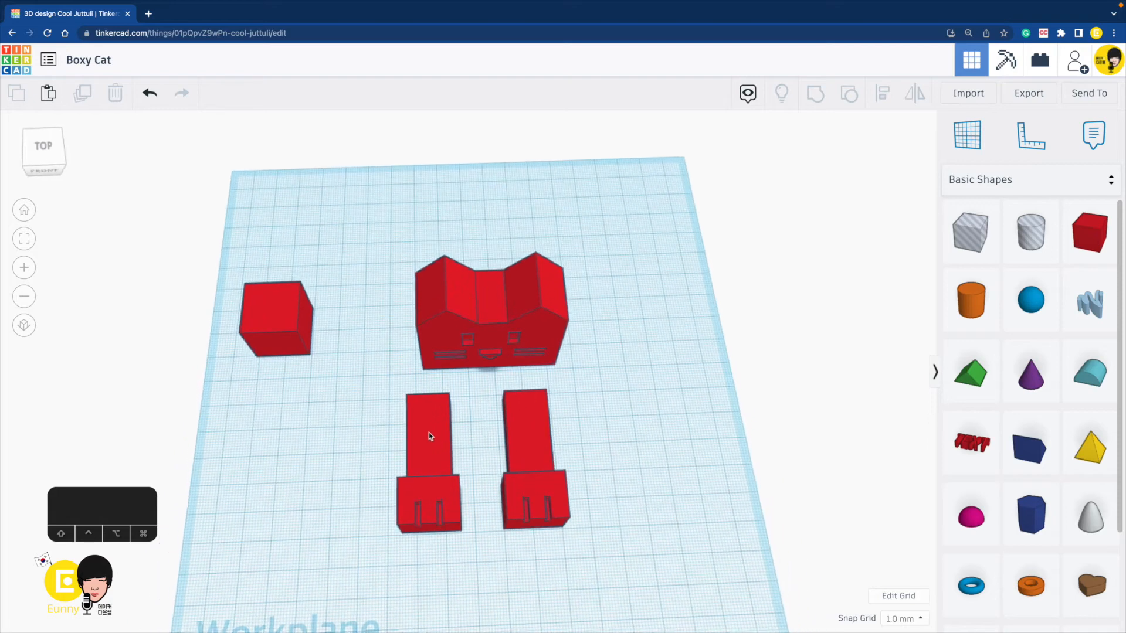
left_click(431, 436)
left_click_drag(487, 317, 478, 395)
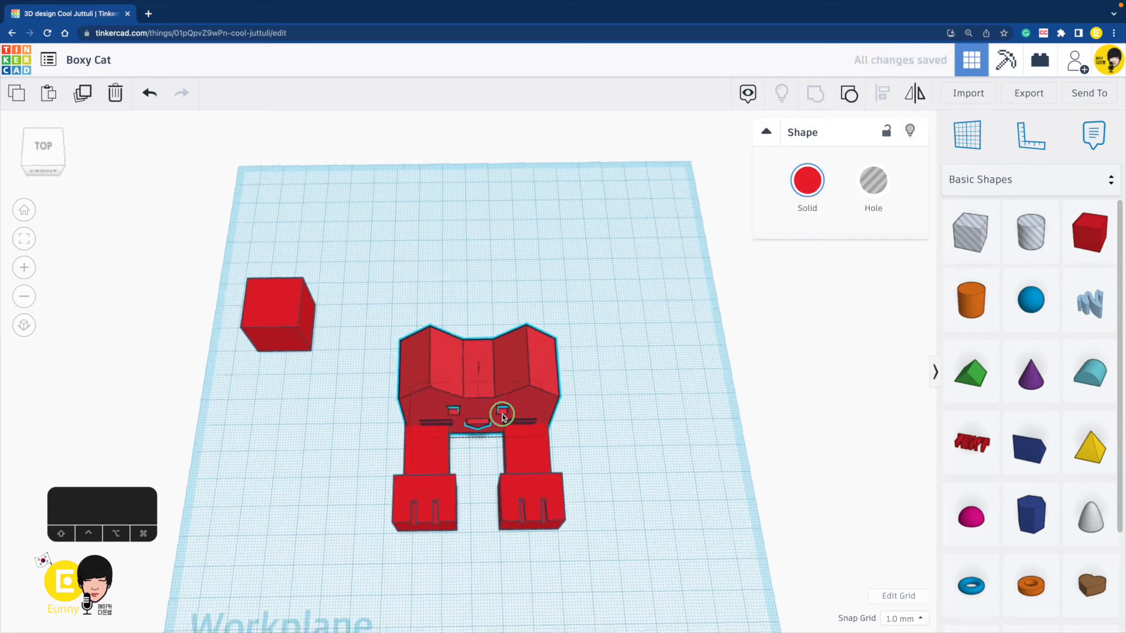
right_click_drag(500, 412, 762, 348)
left_click(582, 269)
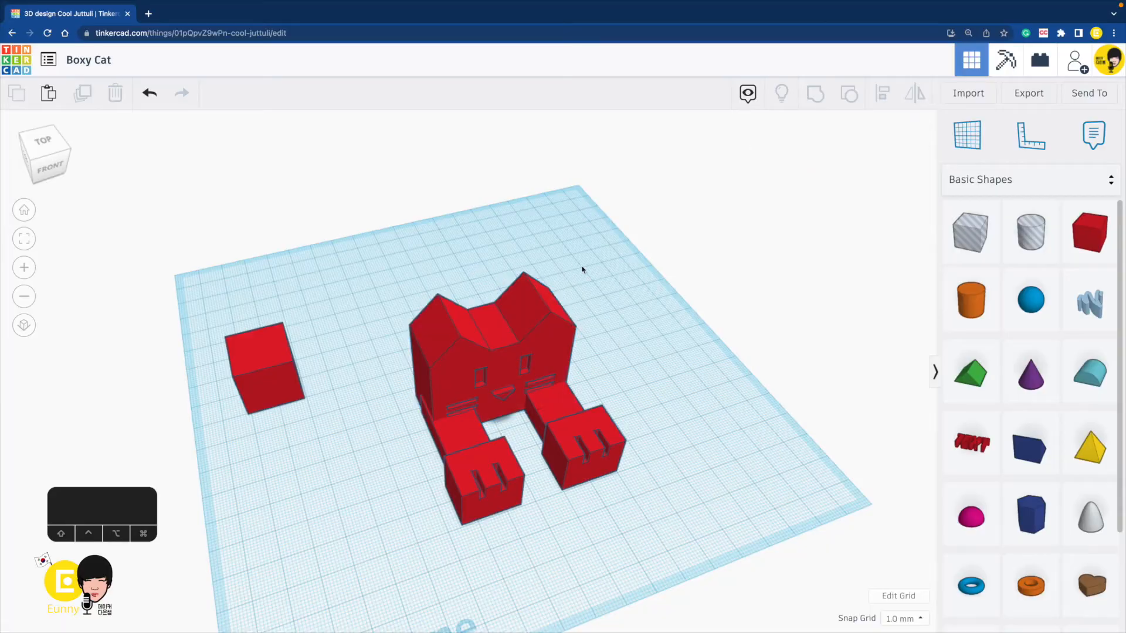
- Raise the head about 9 mm onto the leg bars and move it forward to line up with their rear ends
right_click_drag(633, 264, 467, 234)
left_click(501, 302)
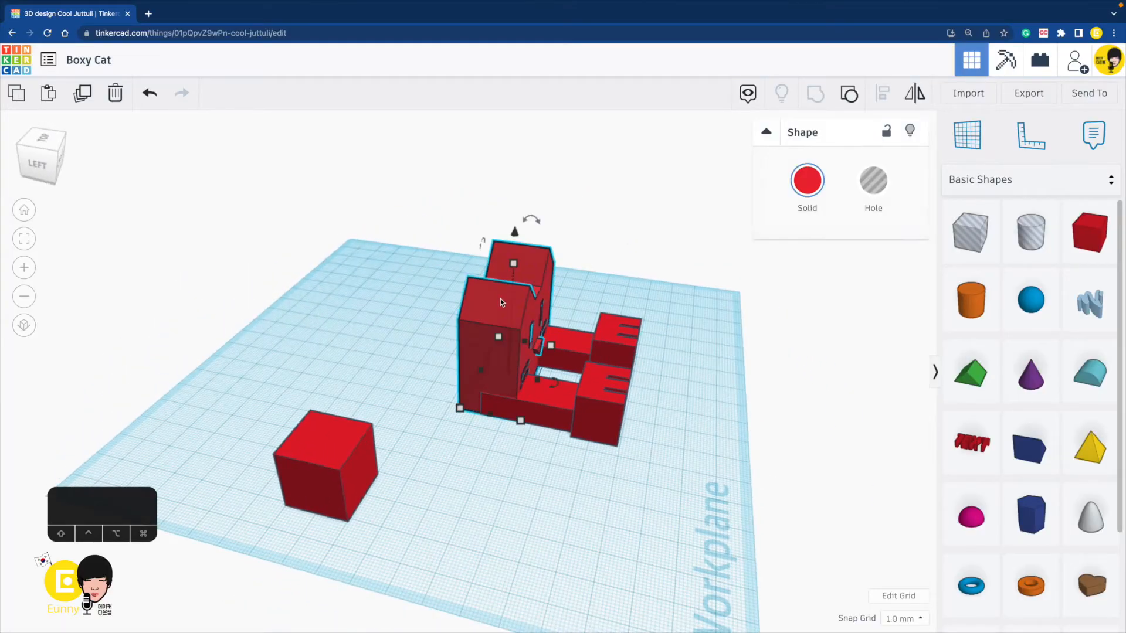
left_click_drag(515, 234, 514, 210)
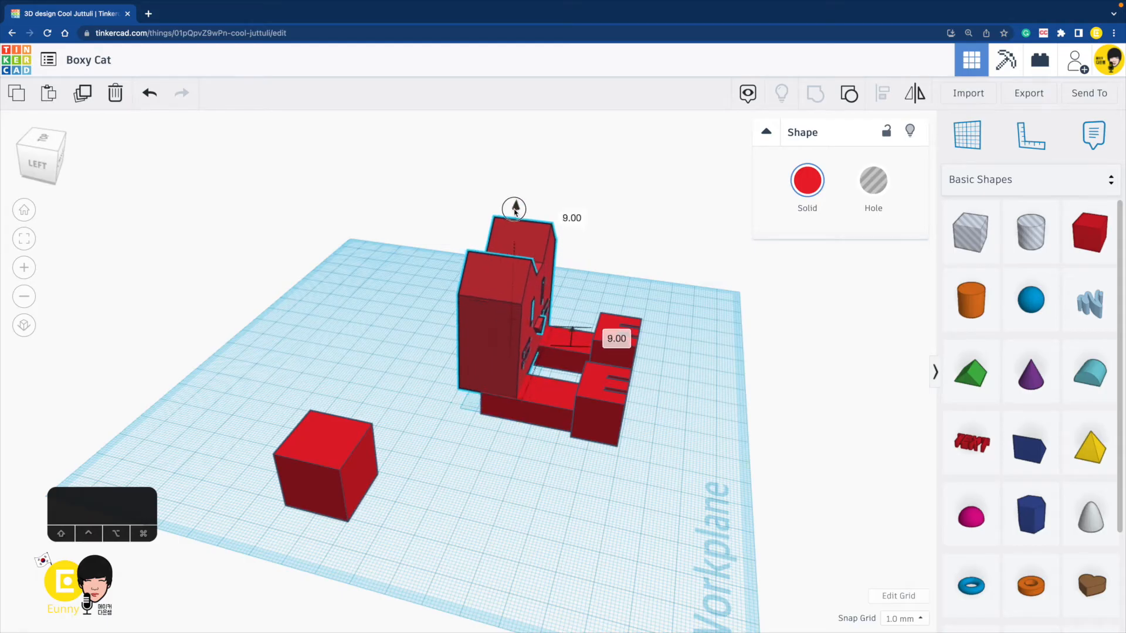
right_click_drag(421, 381, 481, 363)
left_click_drag(493, 361, 499, 347)
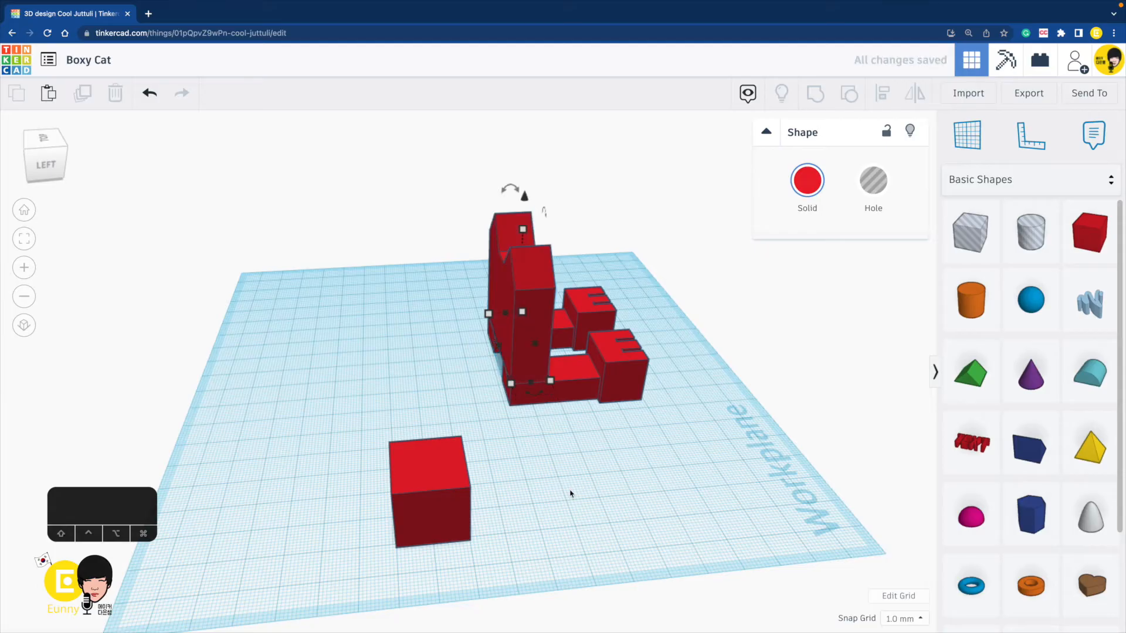
left_click(570, 493)
- Ungroup the leg nearest the spare box into its bar and paw
right_click_drag(570, 493, 510, 501)
left_click(554, 411)
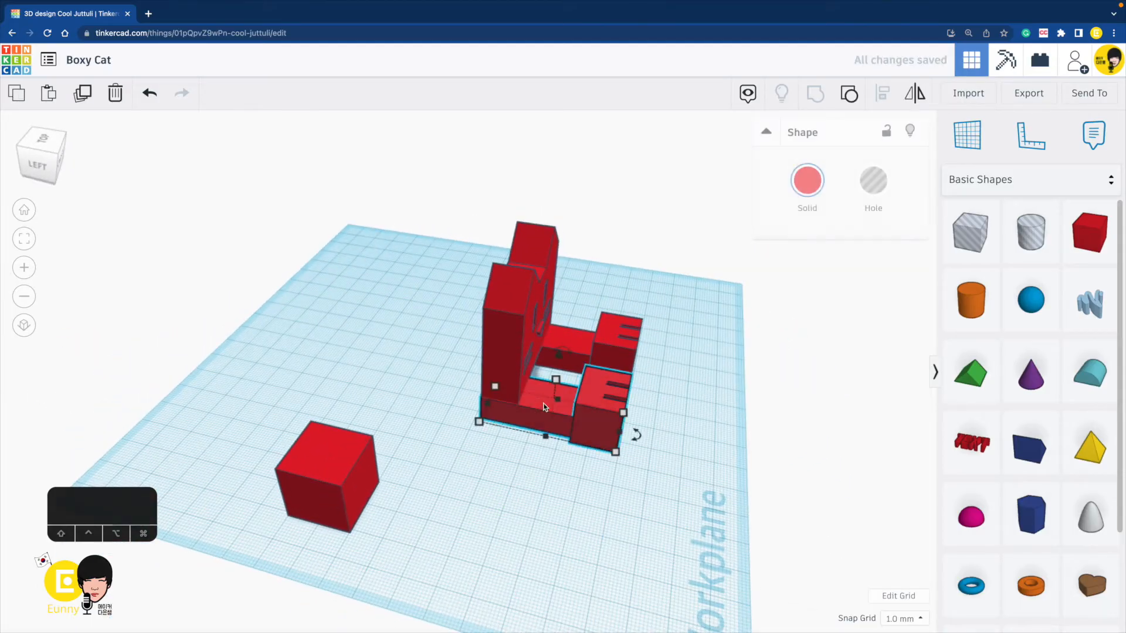
left_click(849, 94)
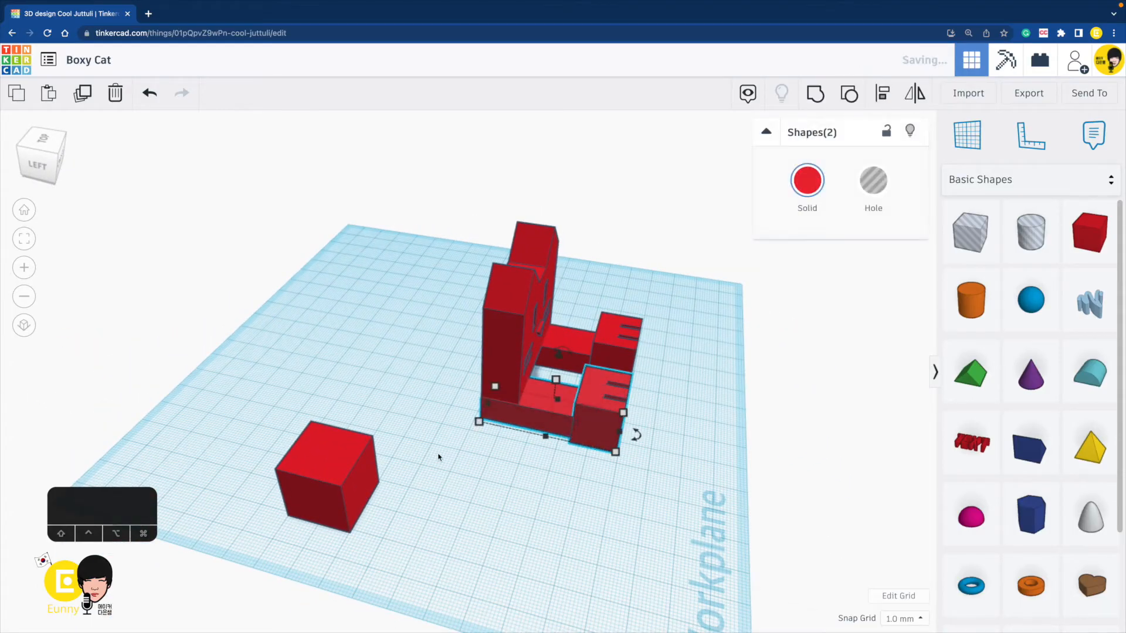
- Align the bar of the leg nearest the spare box with the rear of the head
left_click(478, 384)
left_click(463, 413)
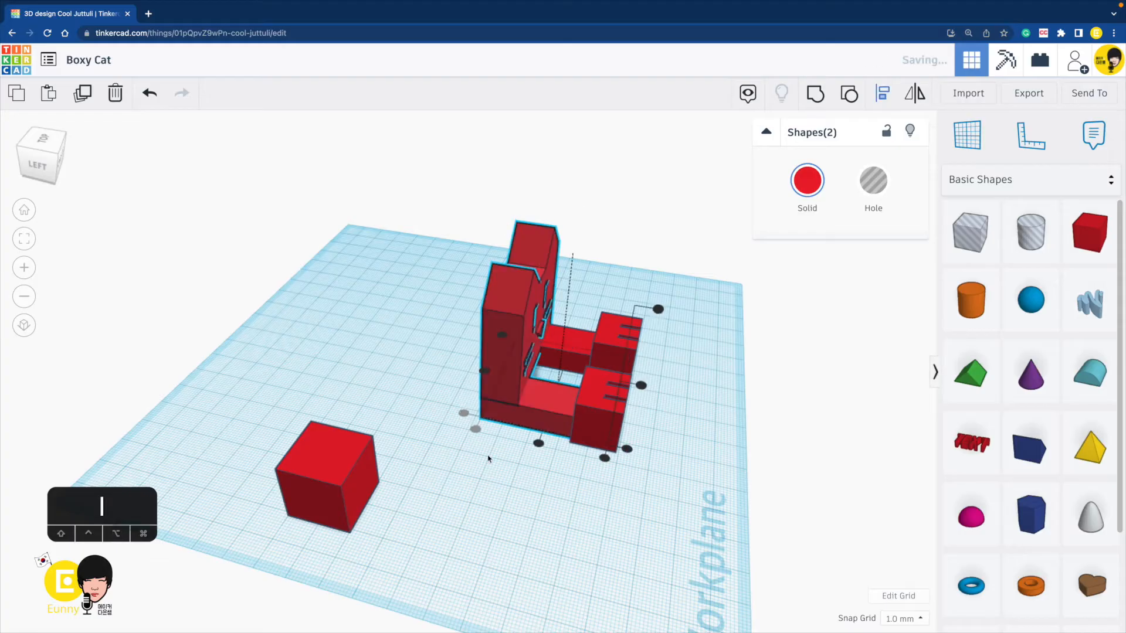
- Ungroup the other front leg and align its bar with the rear of the head, keeping the bar on the workplane
left_click(675, 451)
right_click_drag(676, 452, 323, 476)
left_click(480, 449)
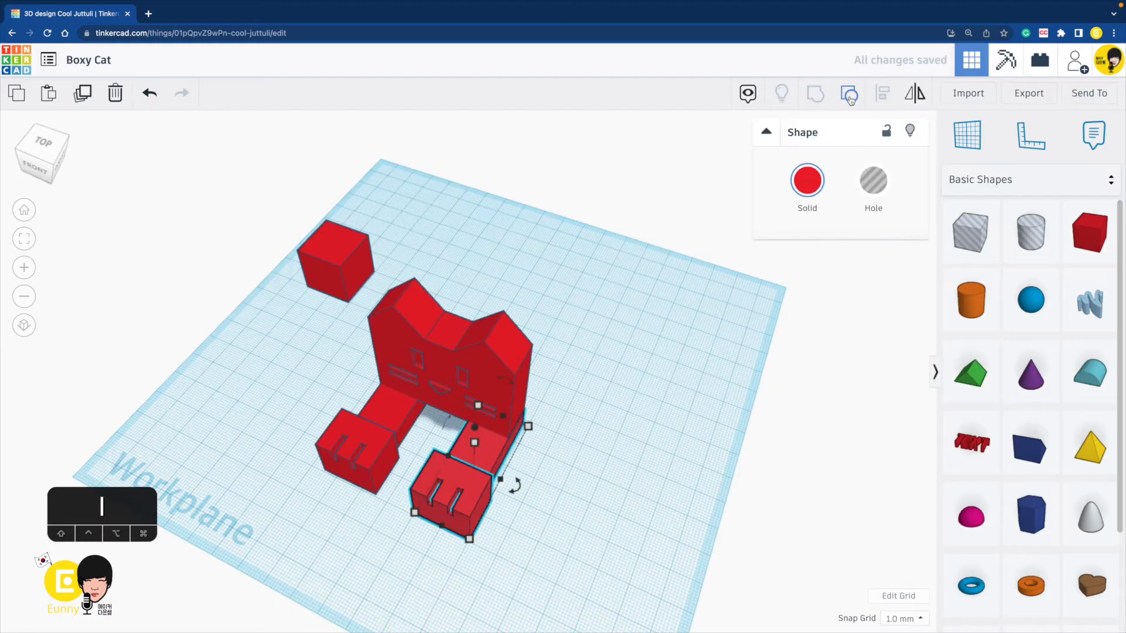
left_click(848, 94)
right_click_drag(570, 416, 459, 457)
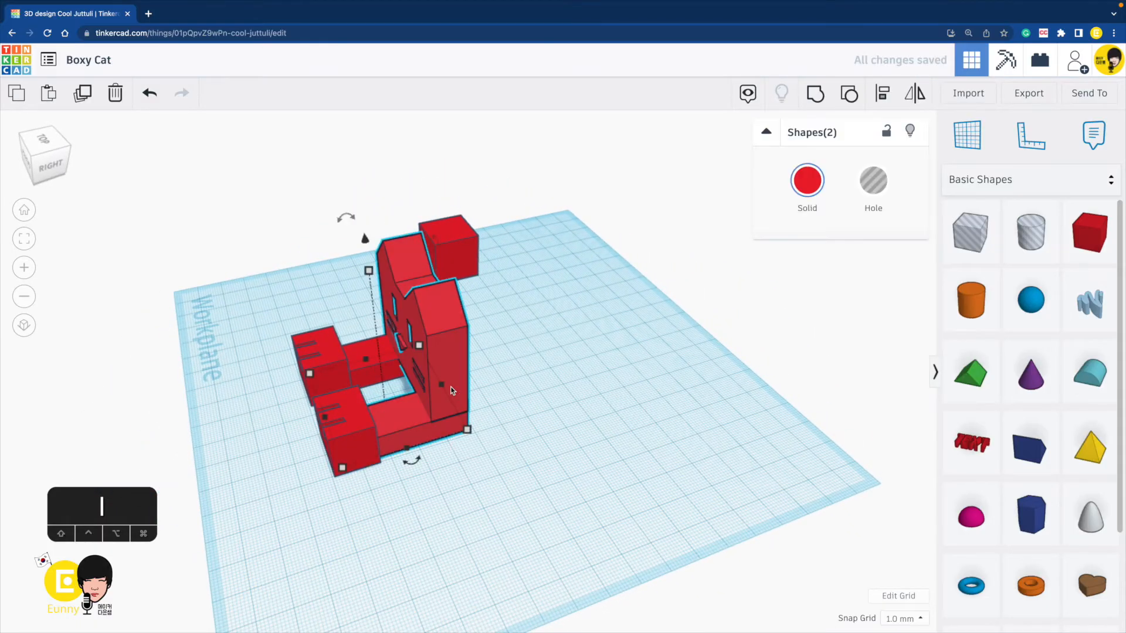
left_click(485, 406)
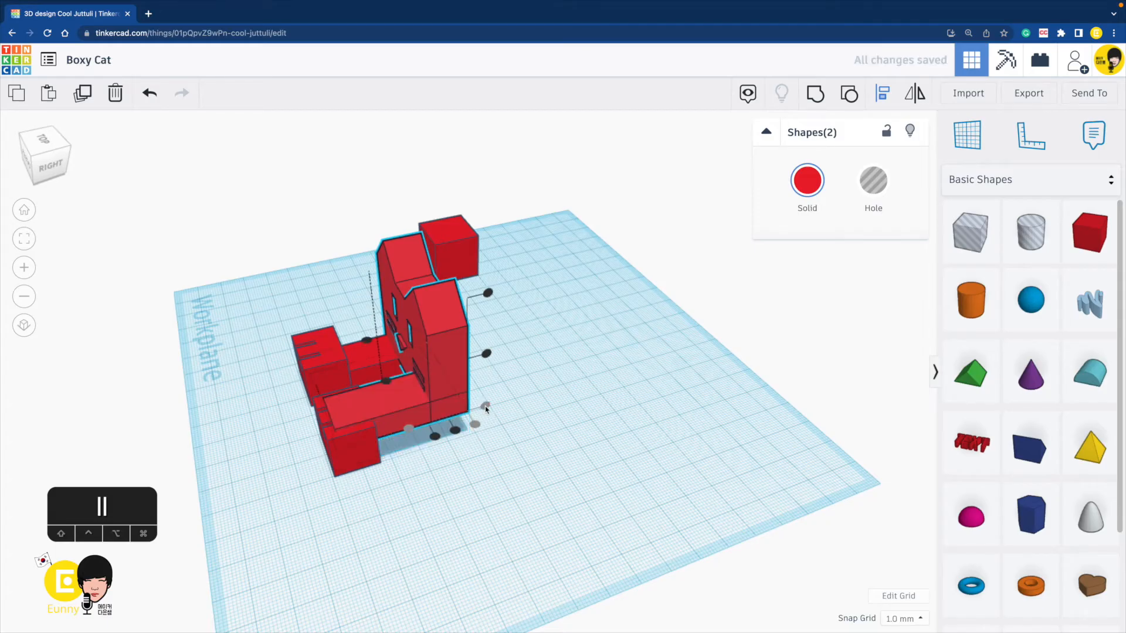
key("super+z")
left_click_drag(496, 443, 444, 392)
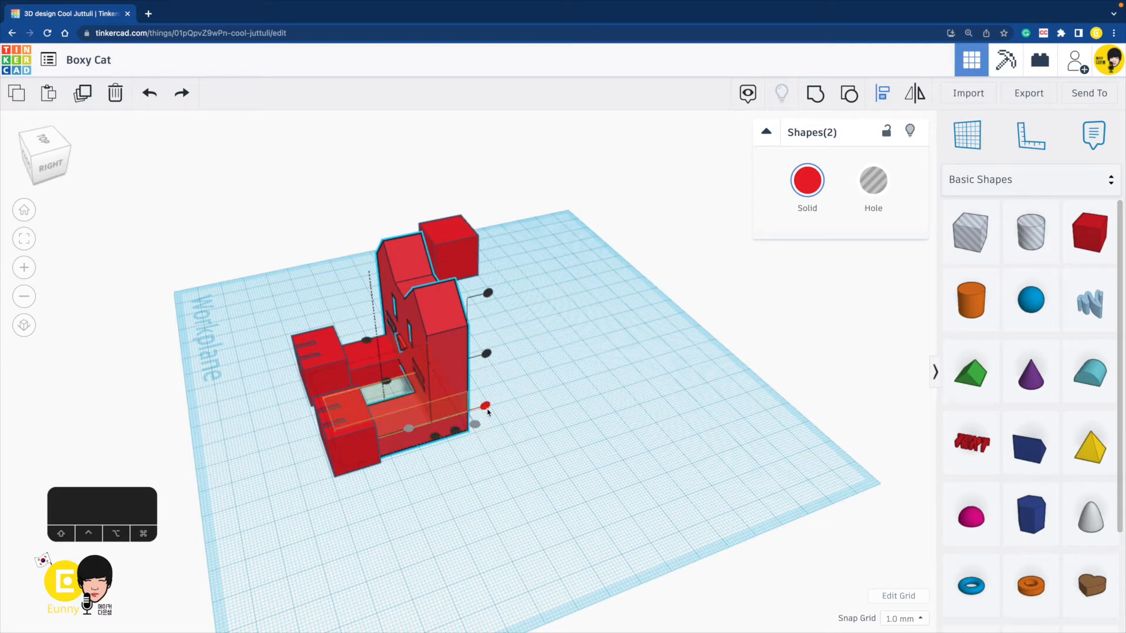
left_click(485, 406)
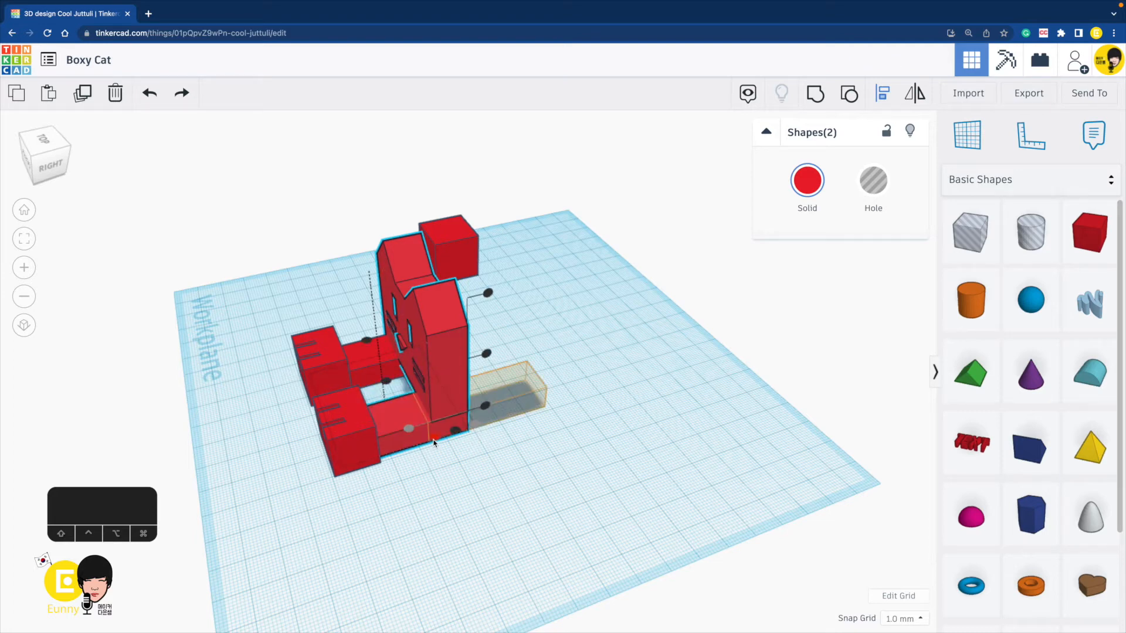
left_click(600, 398)
- Duplicate the spare box and stretch the copy into a body behind the head, about 73 by 62 mm and 36 mm high
right_click_drag(600, 399, 721, 352)
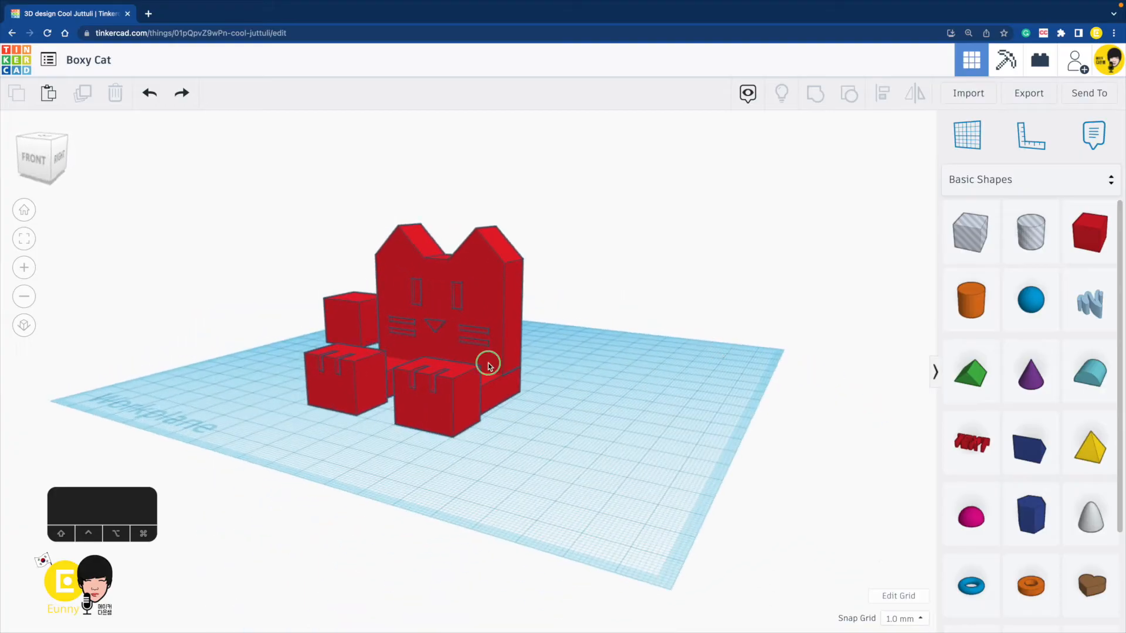
right_click_drag(488, 365, 416, 445)
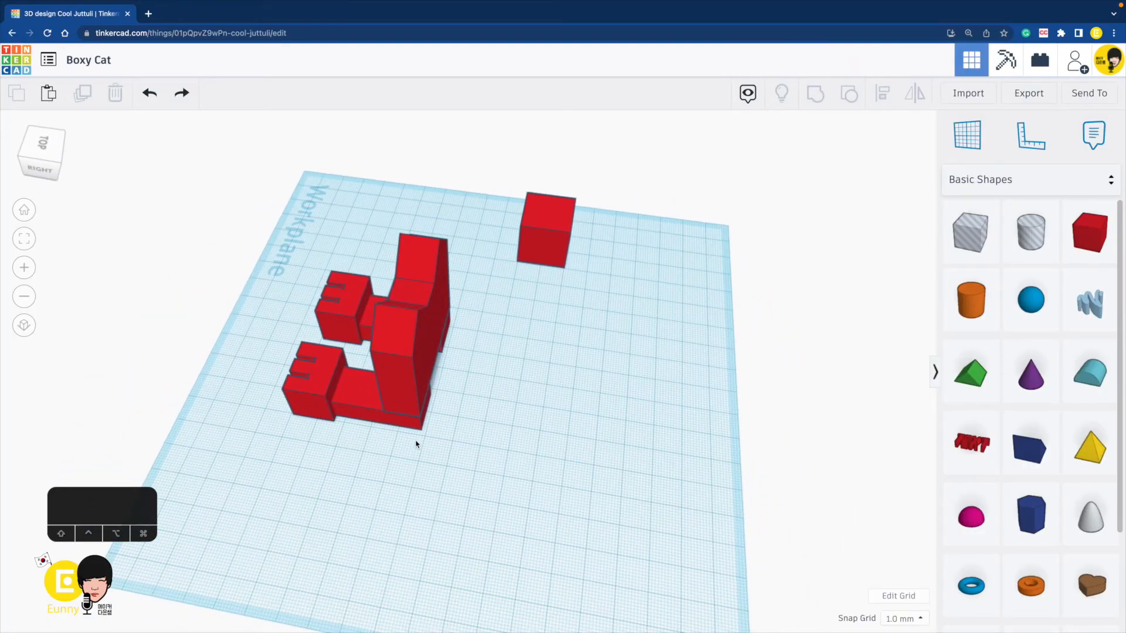
left_click(530, 238)
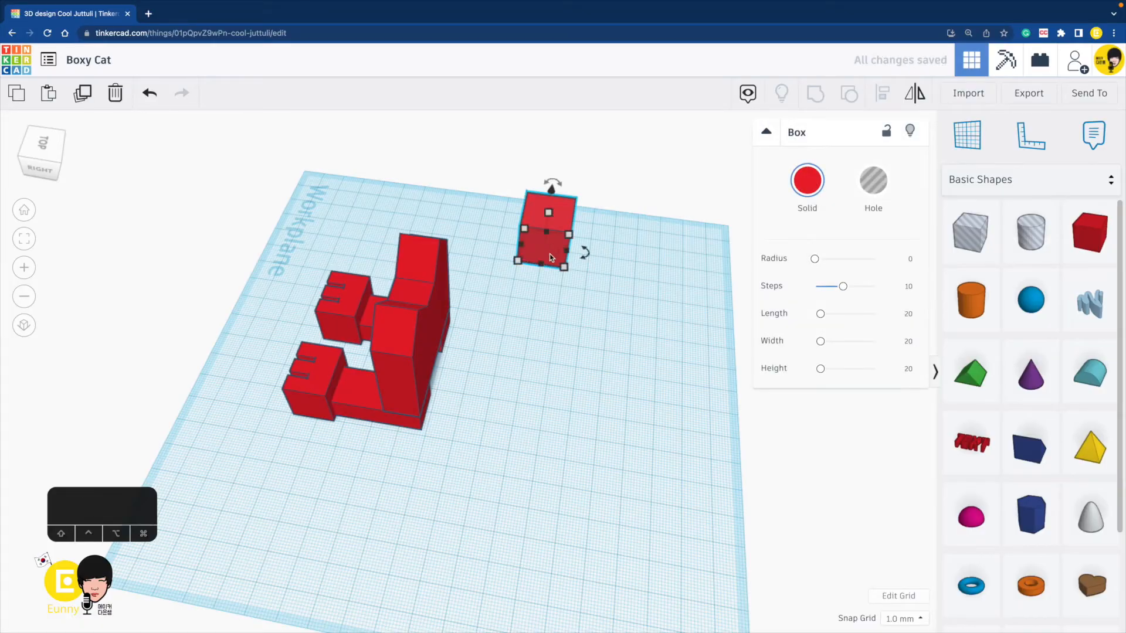
left_click_drag(530, 238, 631, 474)
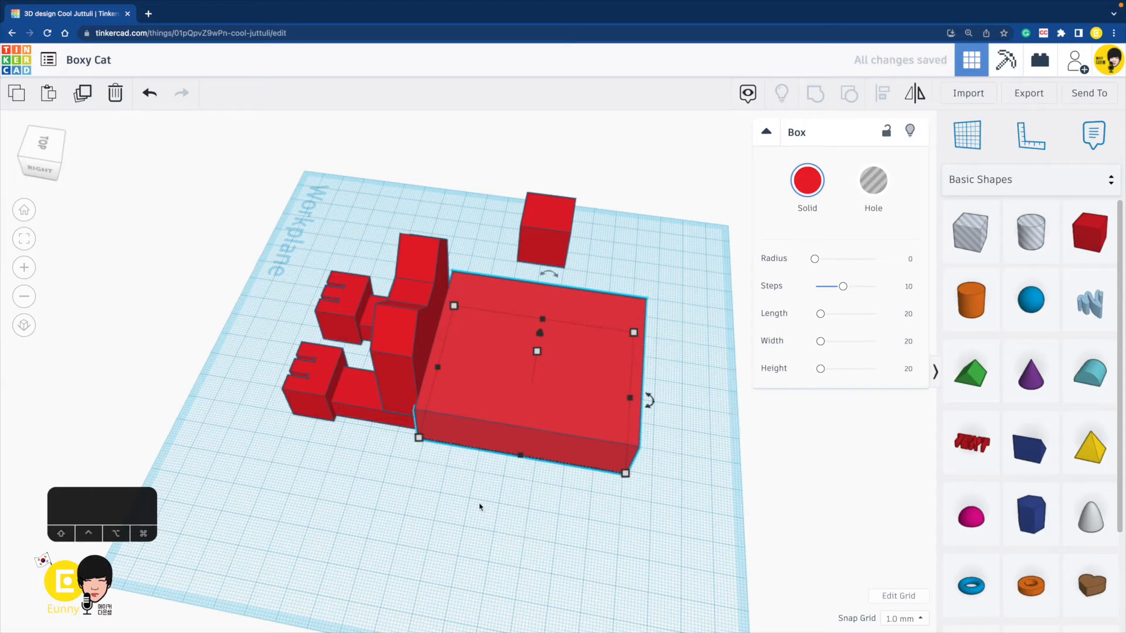
right_click_drag(557, 478, 518, 350)
left_click_drag(536, 326, 535, 283)
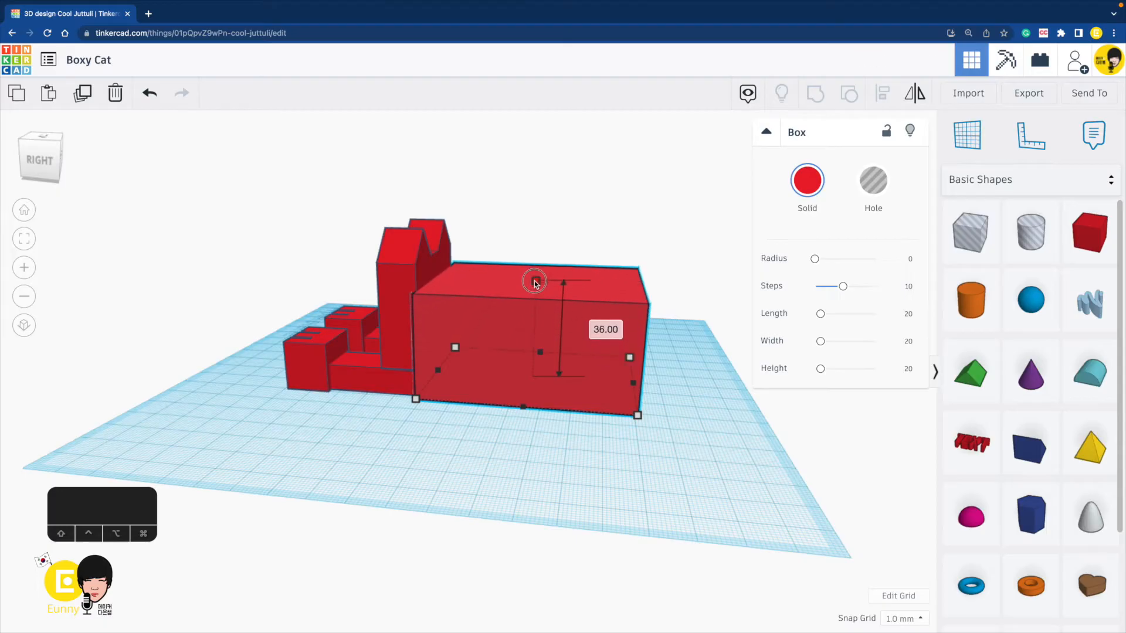
- Centre the body box sideways on the head
right_click_drag(668, 444, 441, 491)
left_click(521, 288, "shift")
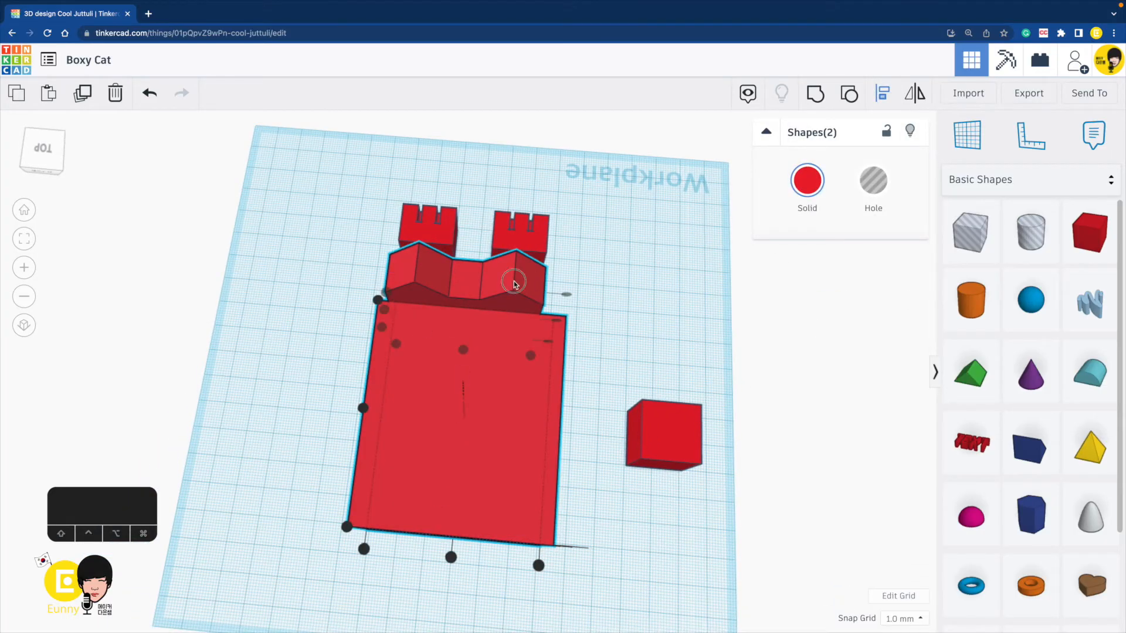
left_click_drag(462, 353, 454, 354)
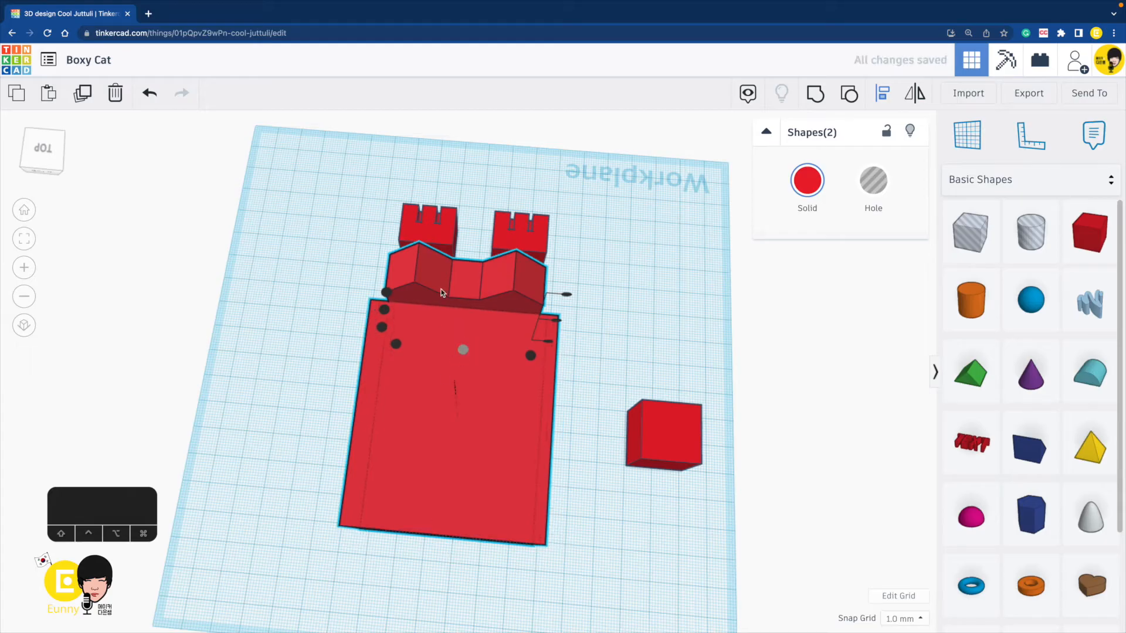
left_click(580, 465)
- Move the spare box away from the cat and place a copy beside the body's rear as a thigh about 31 mm long
right_click_drag(580, 465, 460, 418)
left_click_drag(370, 472, 196, 499)
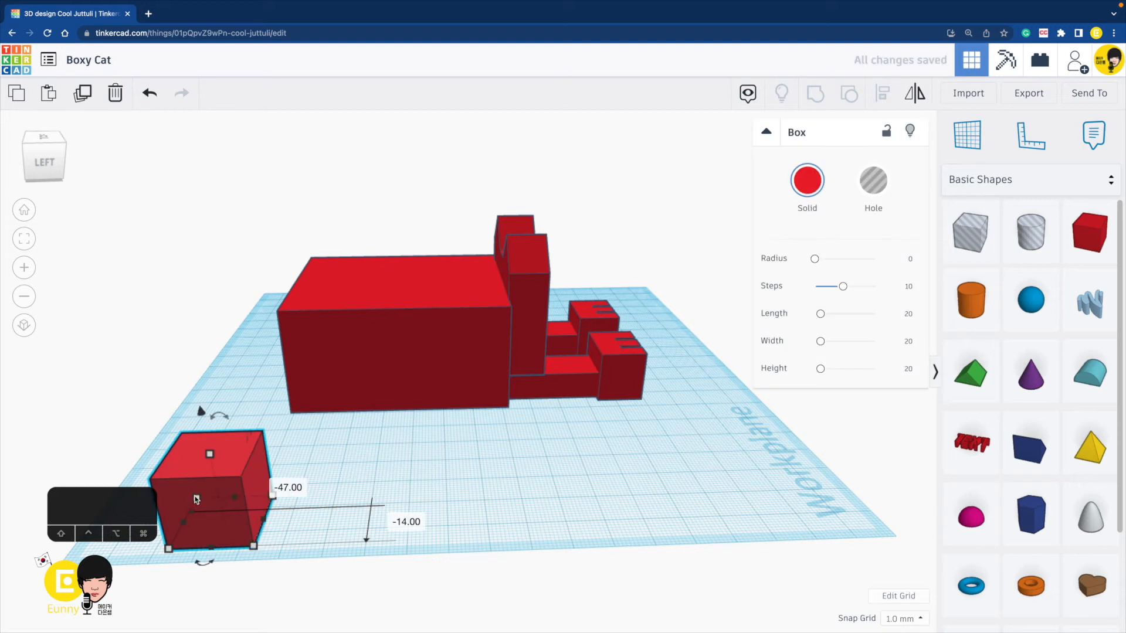
key("super+v")
left_click_drag(282, 469, 385, 417)
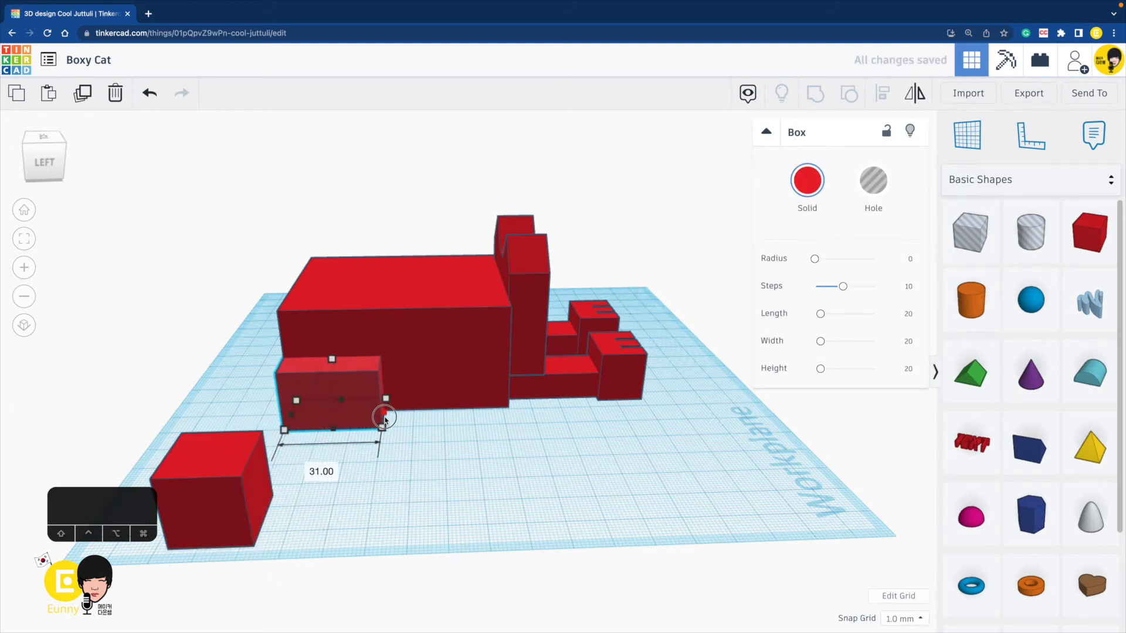
- Nudge the thigh box into the body's side and make it about 24 mm high
key("Up")
key("Up")
key("Up")
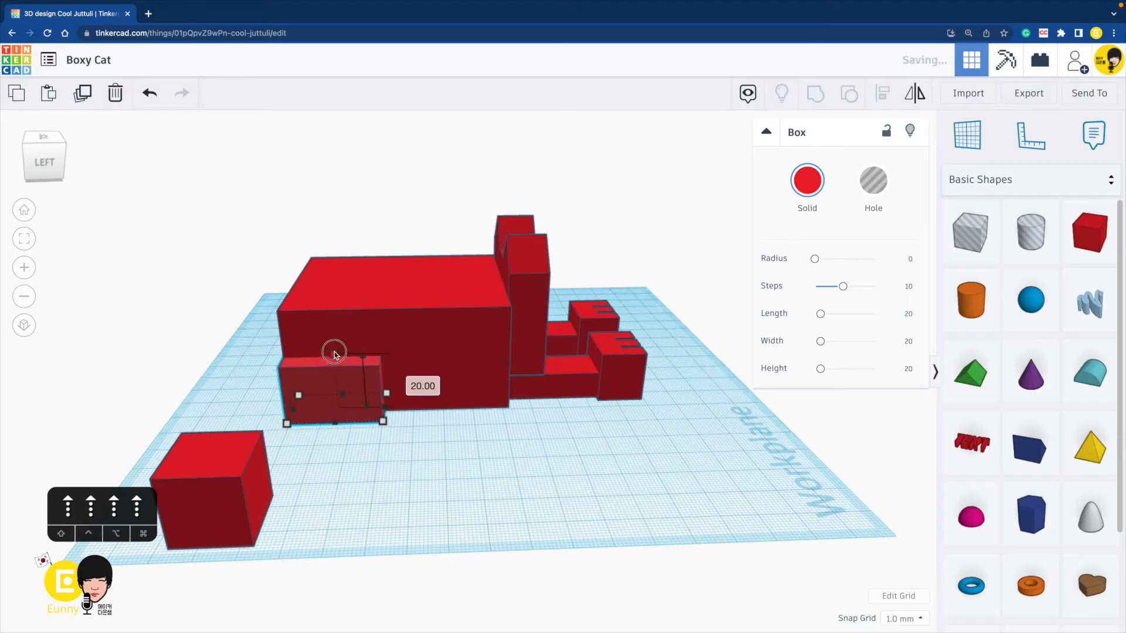
left_click_drag(335, 353, 334, 346)
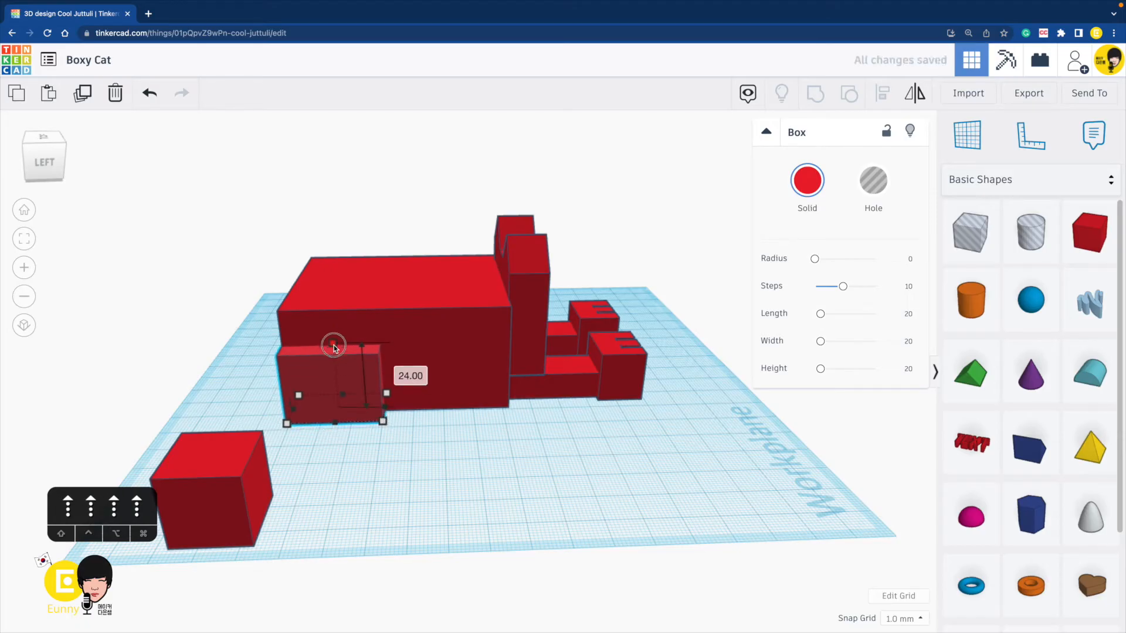
left_click(383, 450)
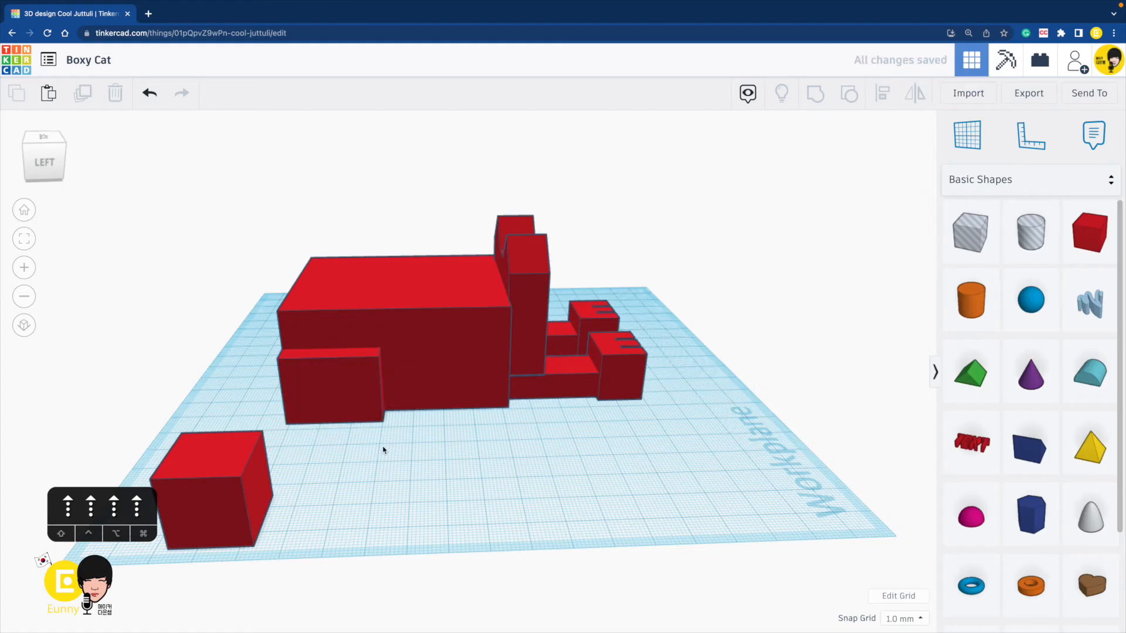
- Copy the spare box and shape the copy into a small low foot at the front end of the thigh
left_click(220, 497)
key("super+c")
key("super+v")
left_click_drag(275, 480, 377, 416)
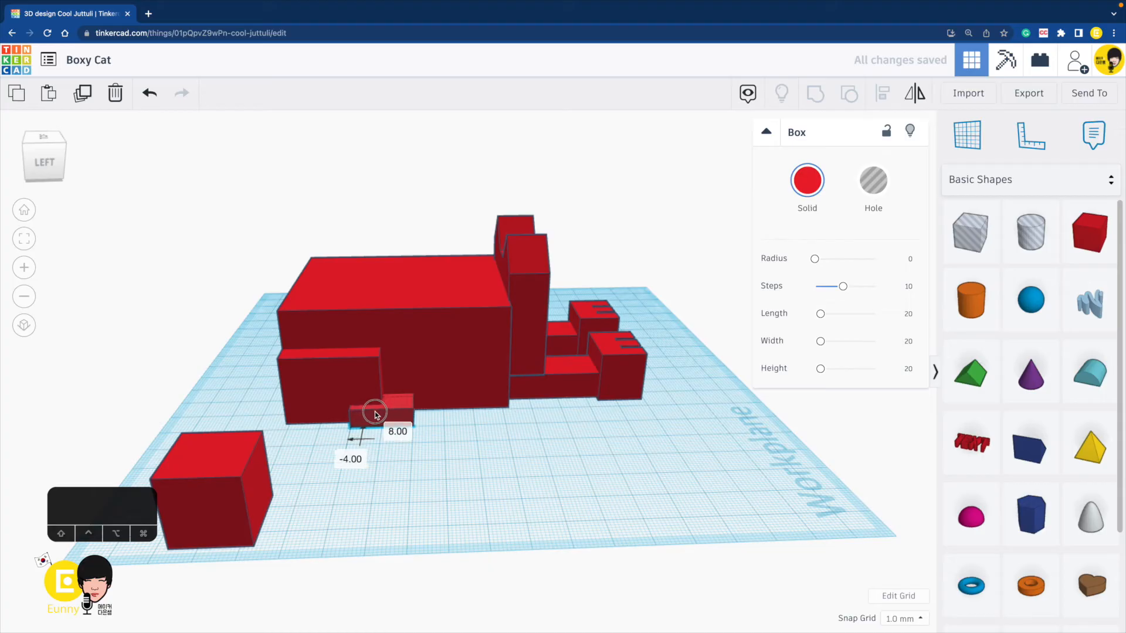
left_click(375, 463)
- Nudge the foot into place against the thigh and group both into one hind leg
right_click_drag(377, 469, 635, 520)
left_click(418, 469)
key("Up")
left_click(448, 517)
left_click_drag(611, 515, 528, 458)
left_click(814, 94)
- Duplicate the hind leg to the other side of the body and mirror the copy sideways
right_click_drag(683, 449, 779, 428)
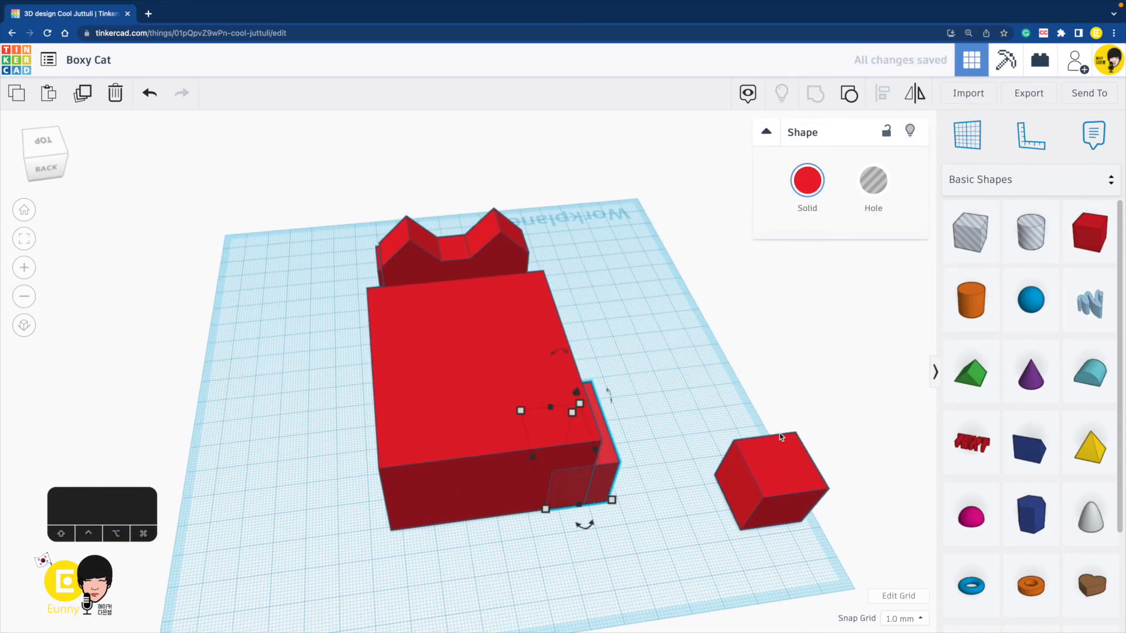
left_click_drag(606, 459, 334, 509)
left_click(913, 95)
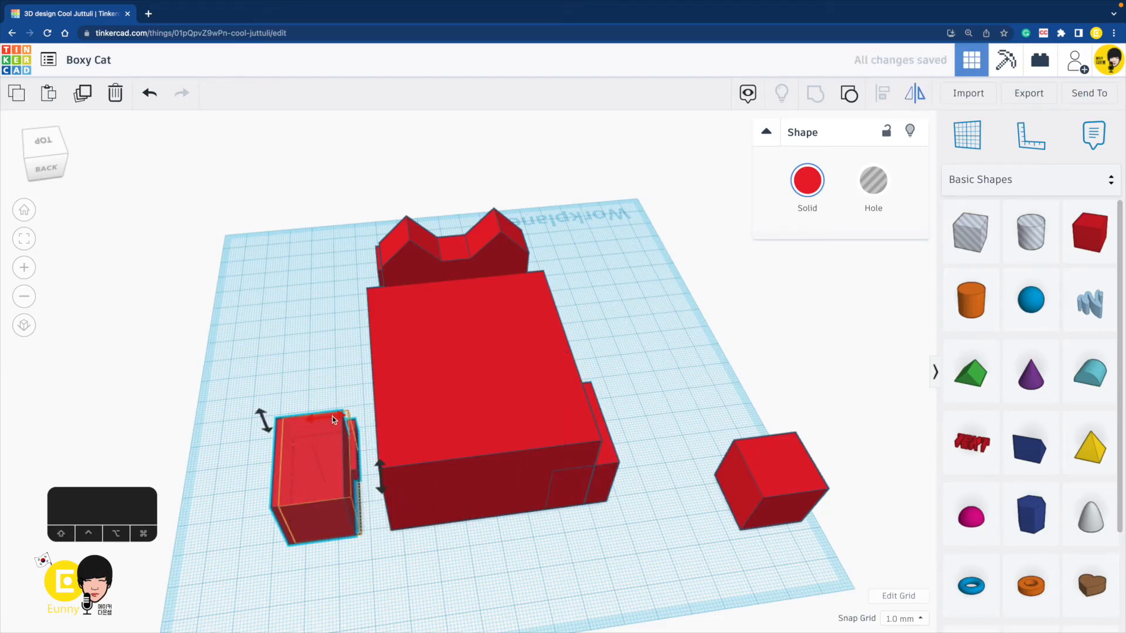
left_click(335, 418)
- Move the mirrored hind leg into the body's rear side, opposite the first one
right_click_drag(313, 590, 353, 495)
left_click_drag(352, 494, 437, 485)
left_click(311, 493)
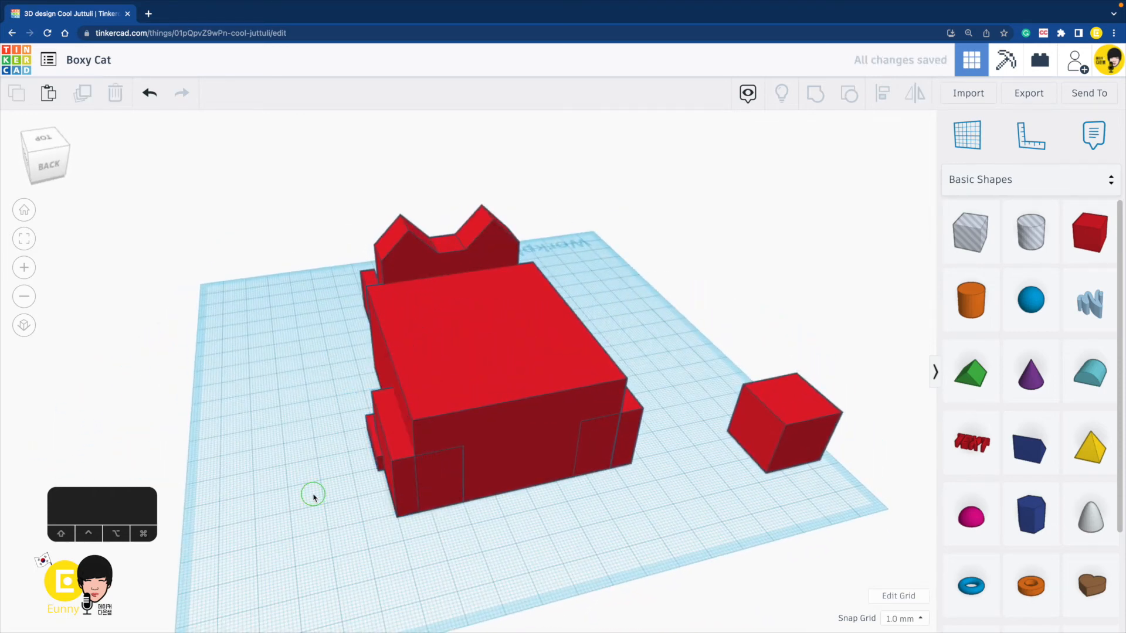
- Group the two hind legs into one shape
right_click_drag(312, 492, 287, 493)
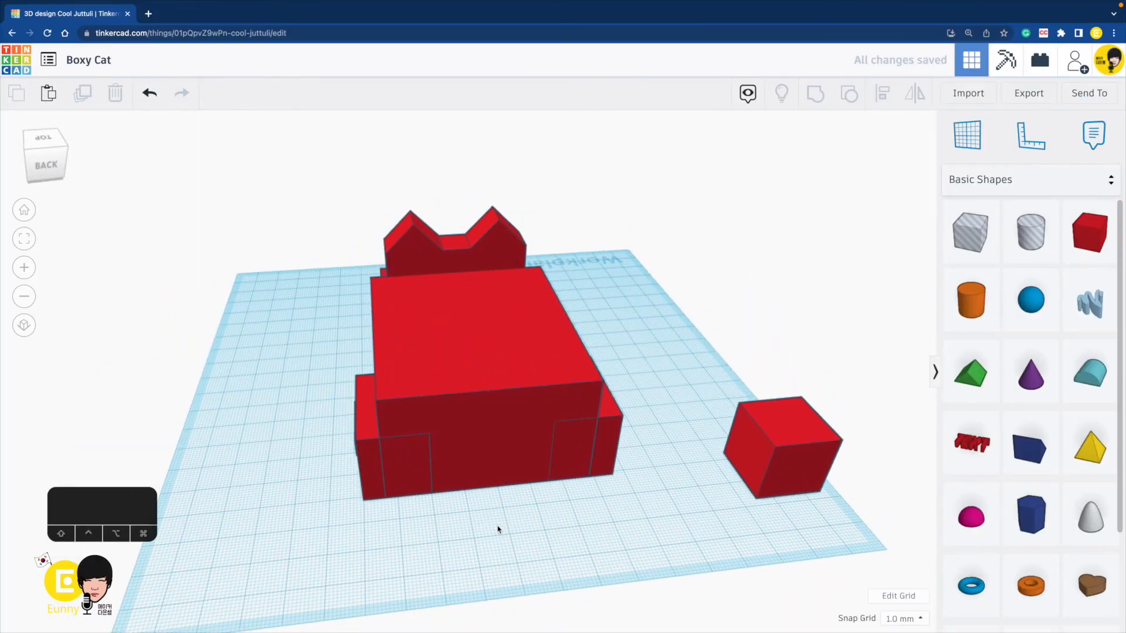
left_click(369, 452)
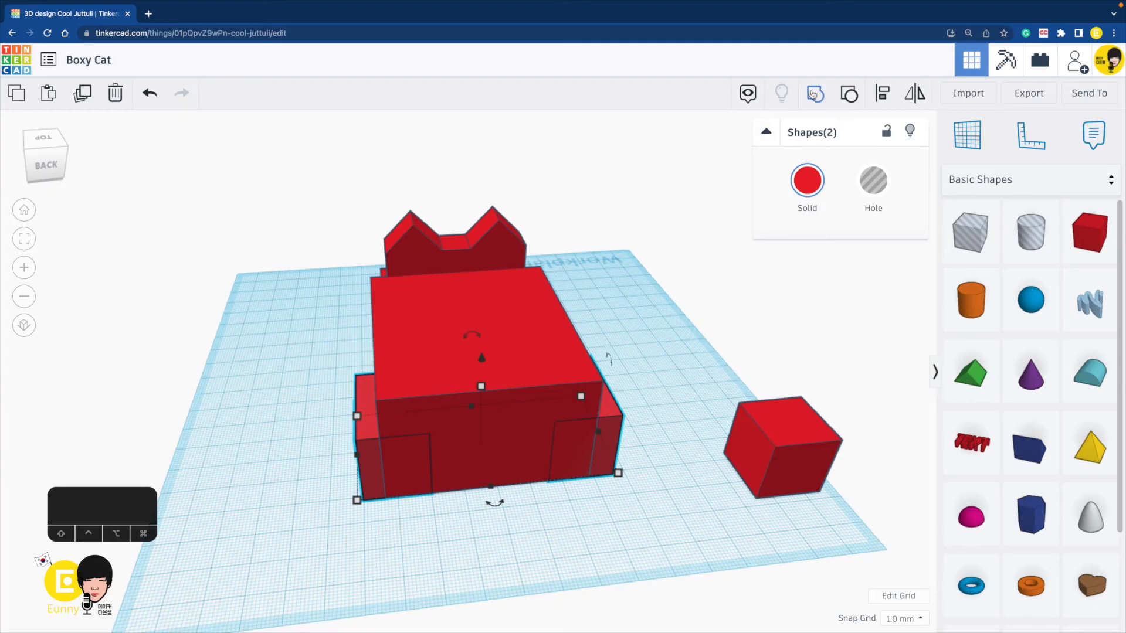
left_click(811, 93)
left_click(649, 431)
- Centre the hind-leg group sideways on the head
left_click(614, 429)
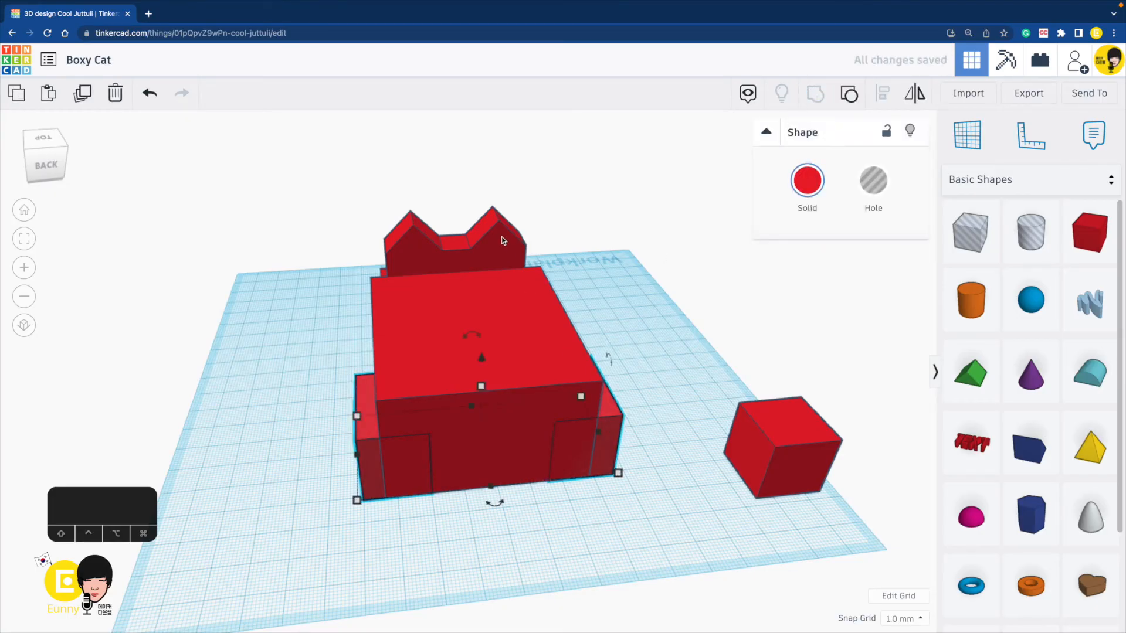
left_click(501, 237, "shift")
key("l")
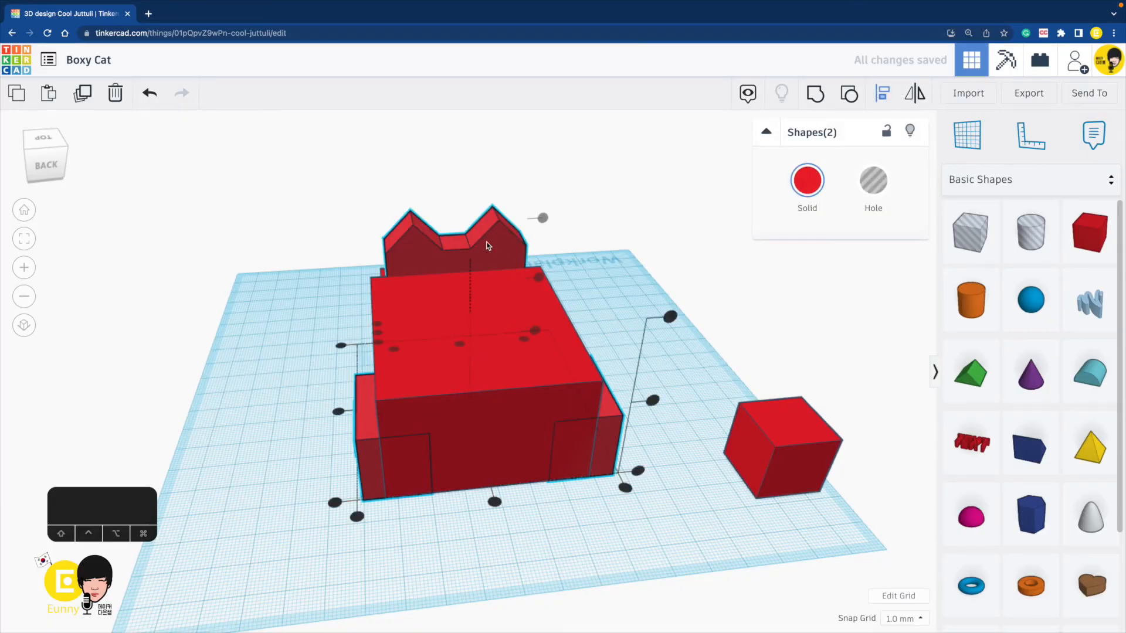
left_click(460, 344)
left_click(684, 356)
- Duplicate the body box in place and shrink the copy about its centre to about 63 by 53.5 mm
right_click_drag(684, 357, 546, 353)
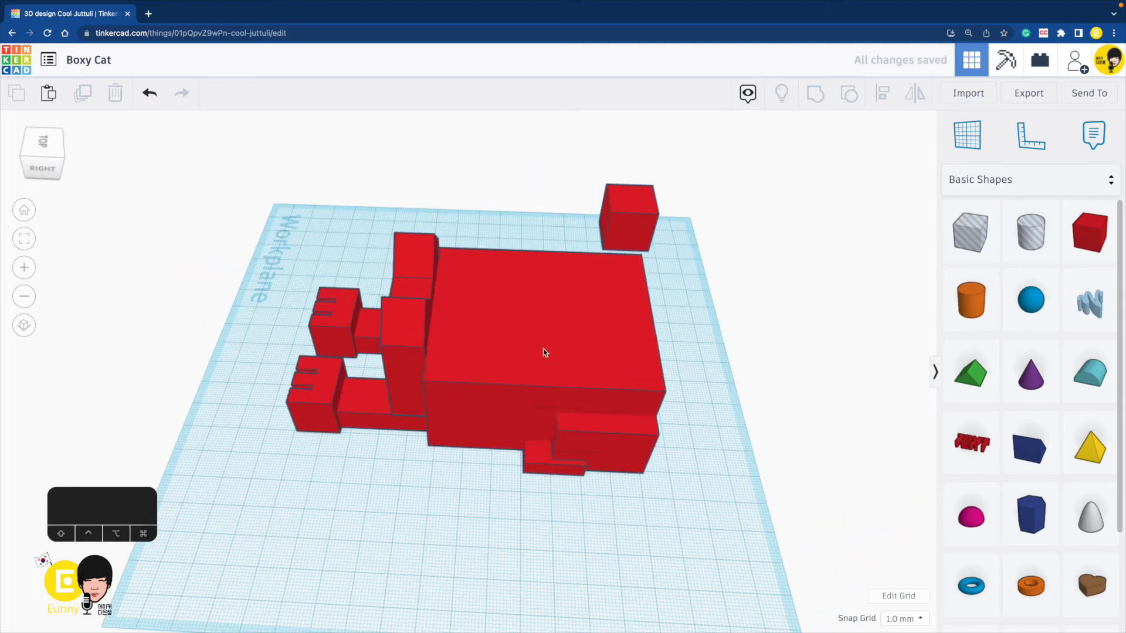
left_click(545, 352)
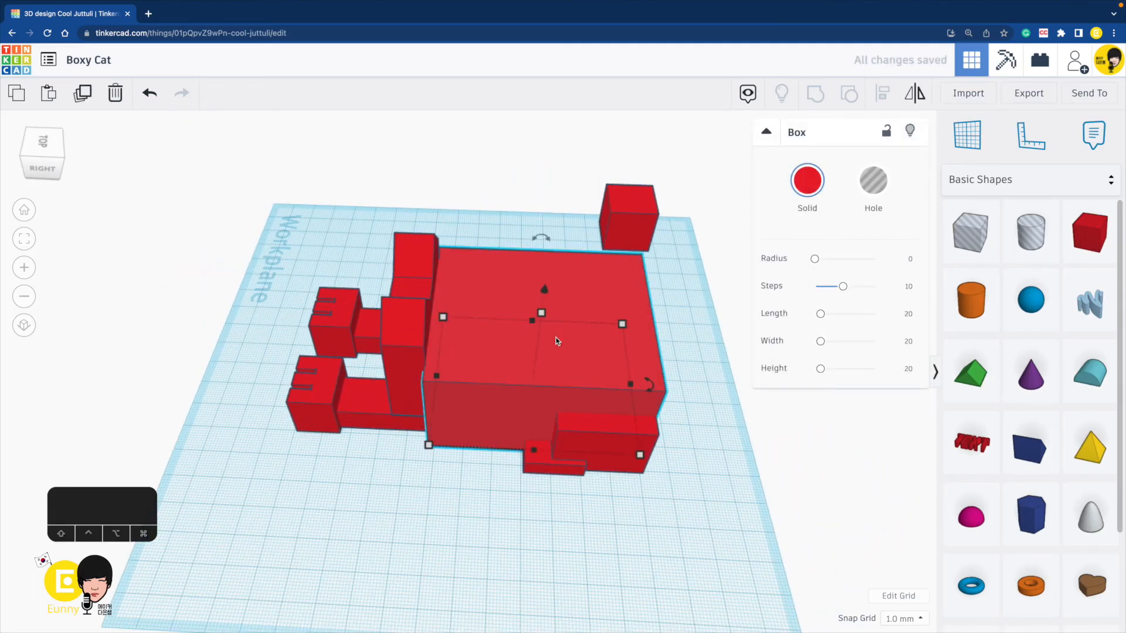
mouse_move(429, 447)
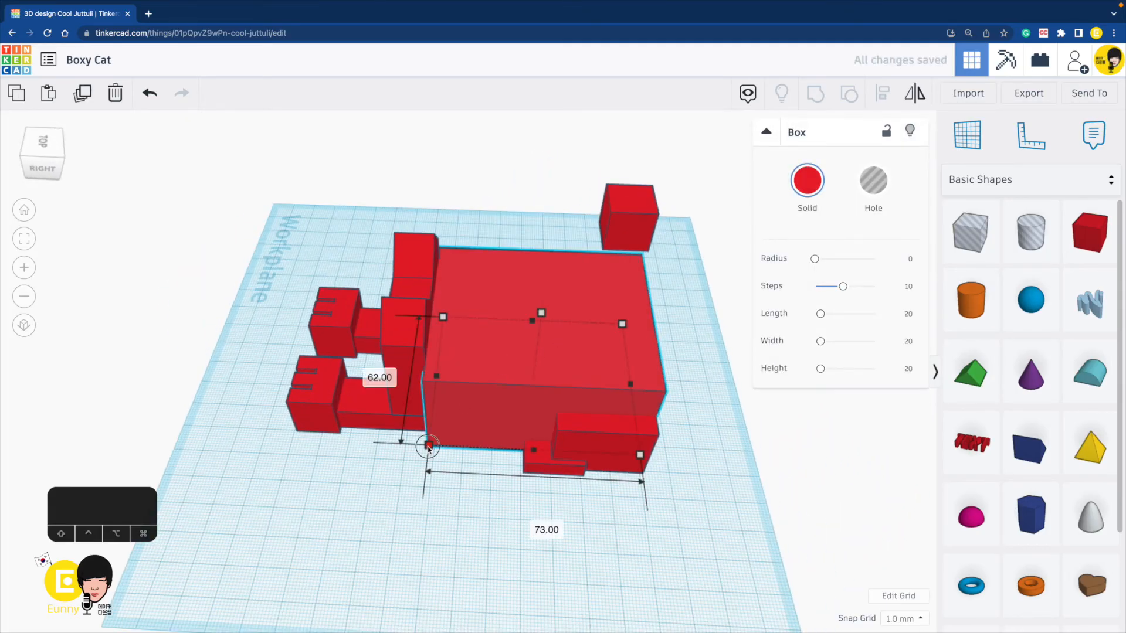
mouse_move(428, 446)
left_mouse_down()
mouse_move(455, 425)
mouse_move(369, 480)
mouse_move(448, 427)
mouse_move(395, 463)
mouse_move(444, 438)
left_mouse_up()
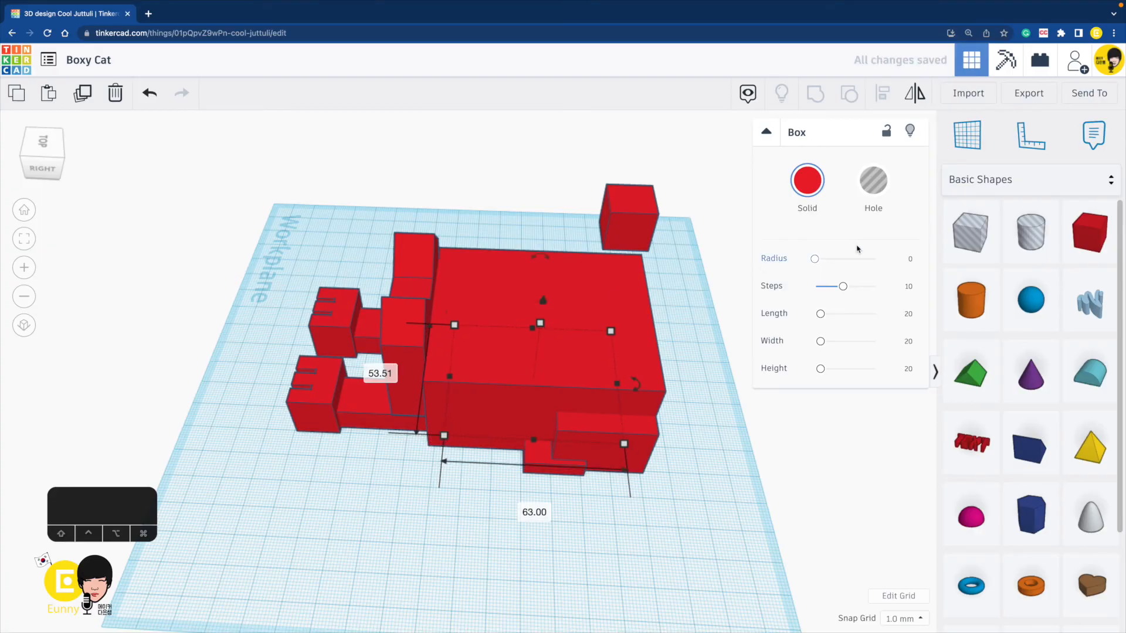
- Turn the smaller box into a hole and raise it so that it leaves a floor and extends above the body
left_click_drag(542, 300, 546, 285)
right_click_drag(714, 326, 654, 274)
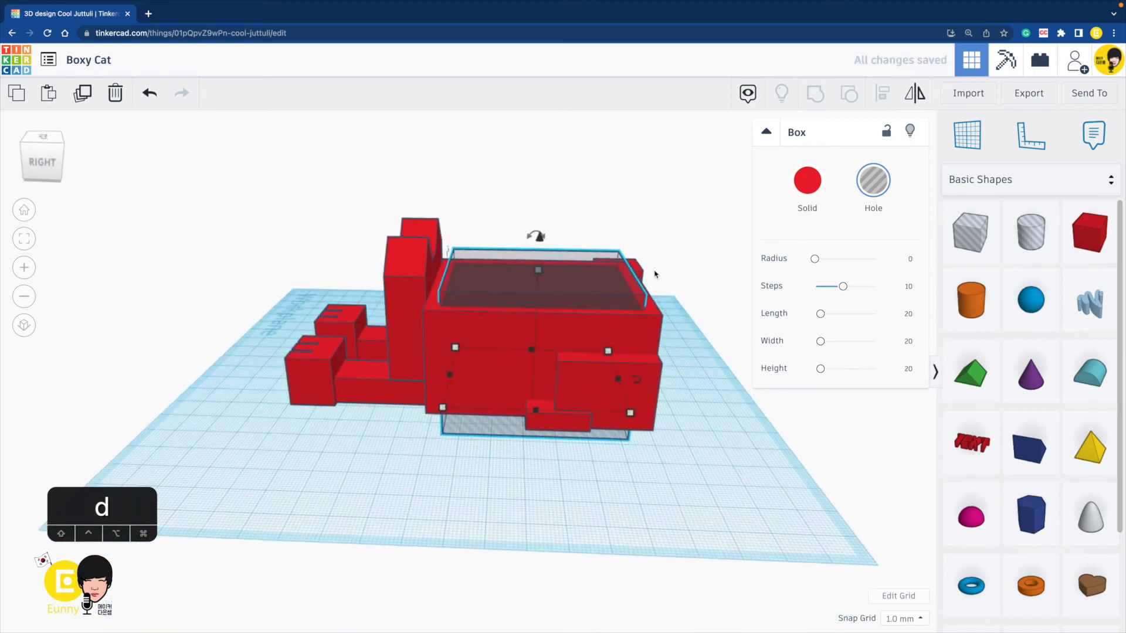
left_click_drag(538, 237, 539, 200)
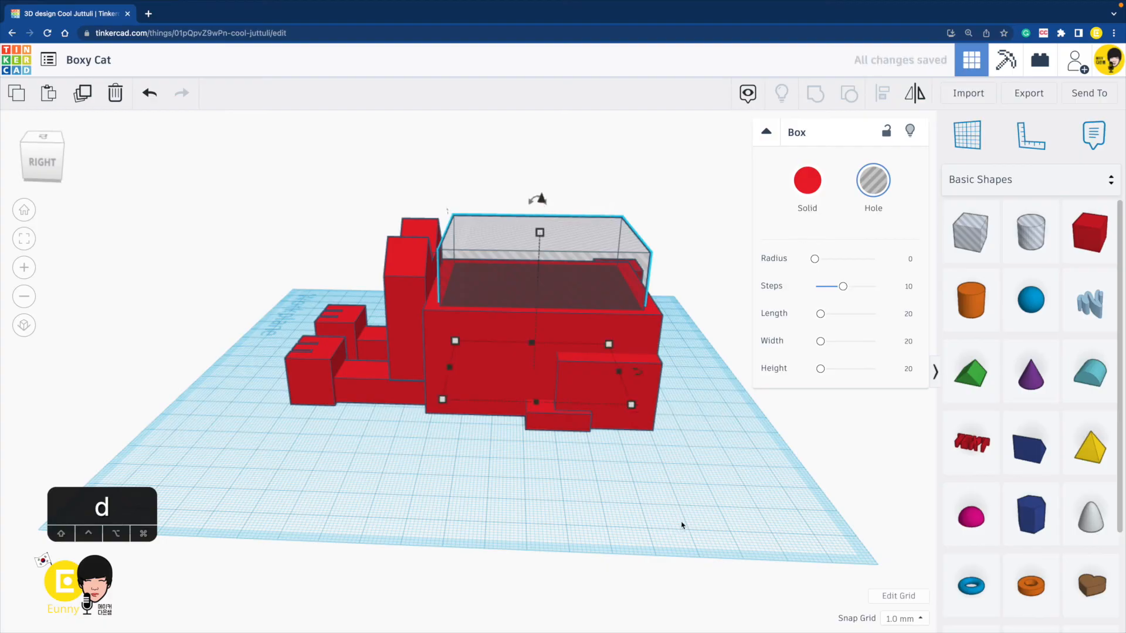
right_click_drag(682, 524, 609, 584)
left_click(609, 584)
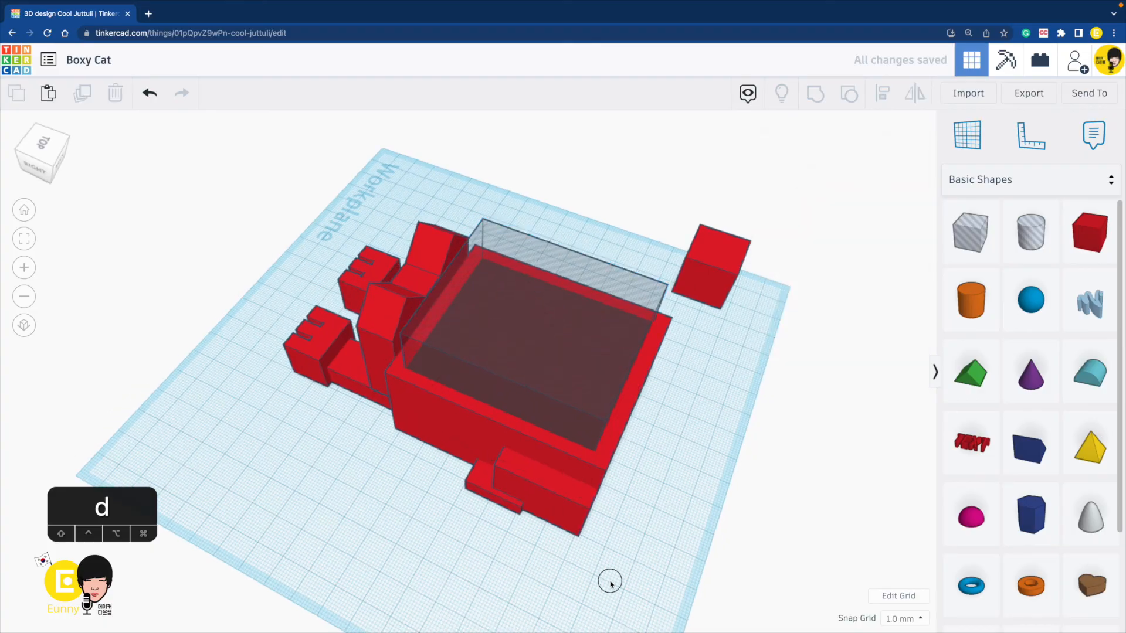
- Group the hole with the cat's solid parts to cut an open-topped cavity into the body
left_click_drag(335, 269, 337, 267)
left_click(815, 94)
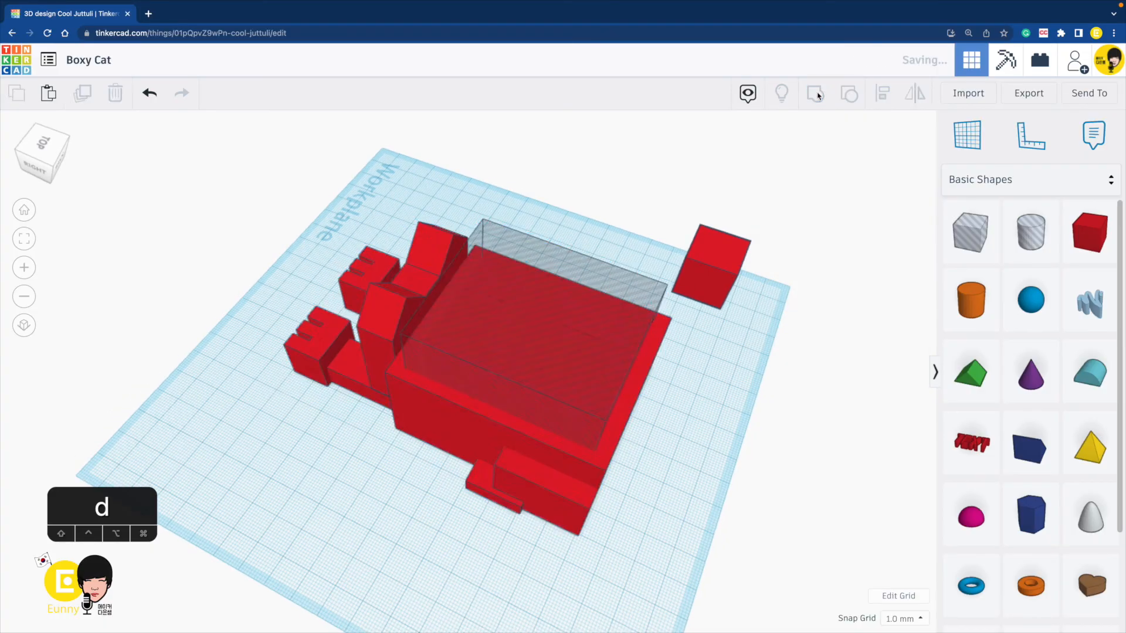
left_click(293, 481)
right_click_drag(293, 481, 729, 386)
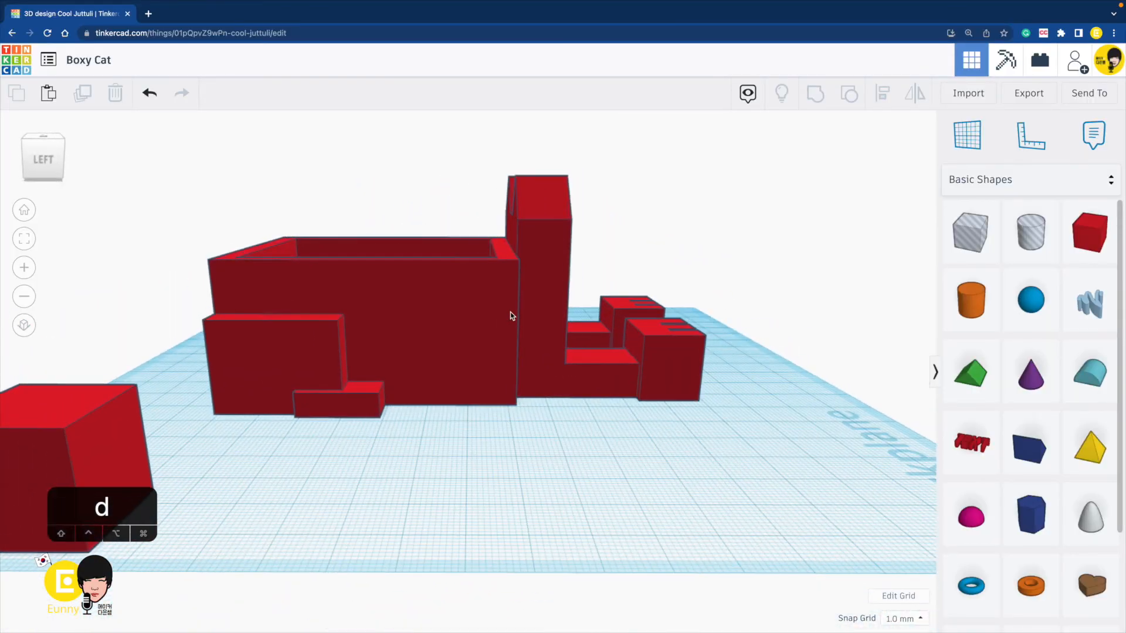